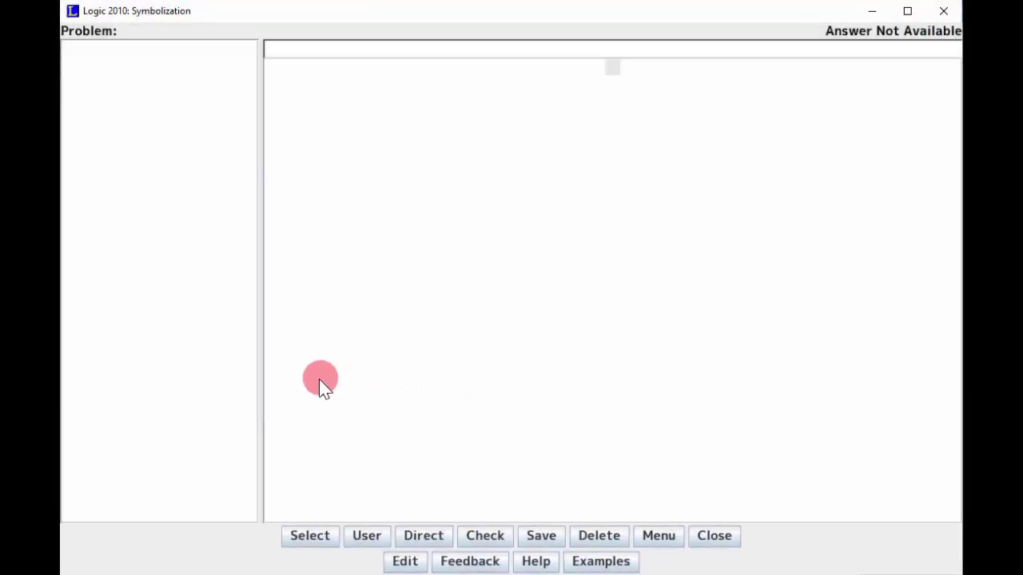
Choose problem 3.034, 'Kettles boil quickly if not watched.', from the Chapter III problems list.
left_click(310, 540)
scroll(421, 329, "down", 20)
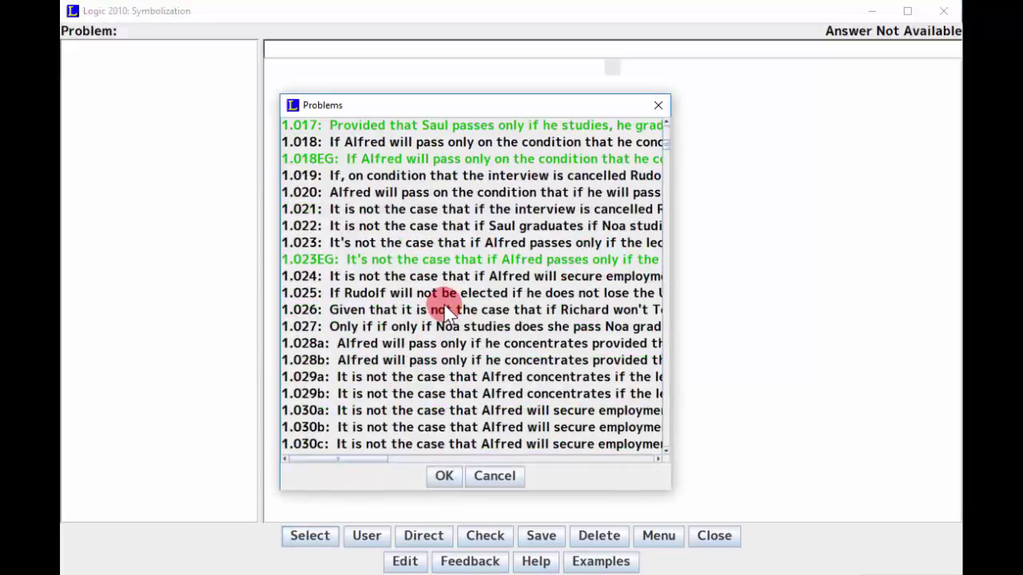
scroll(460, 293, "down", 20)
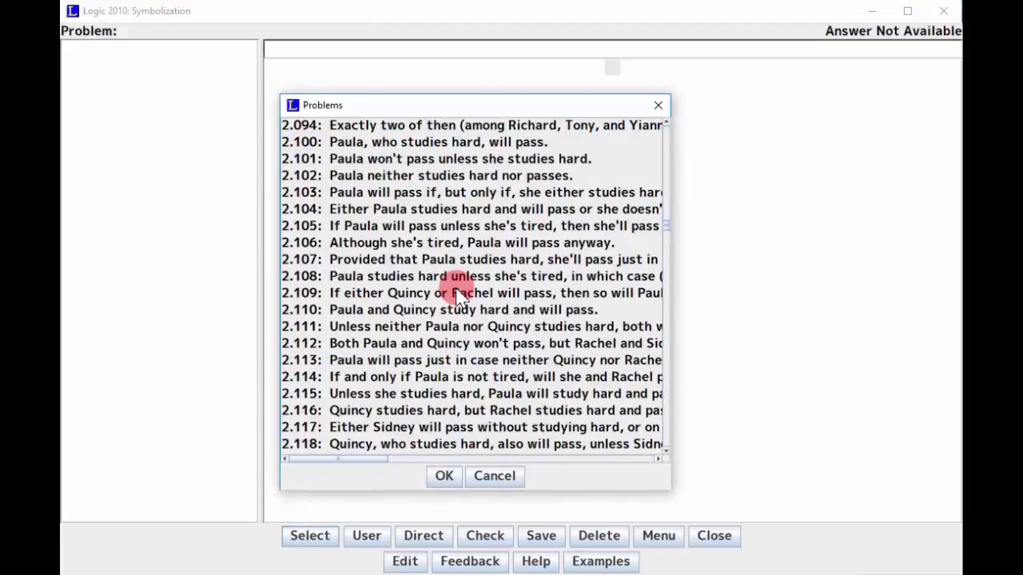
scroll(452, 296, "down", 1)
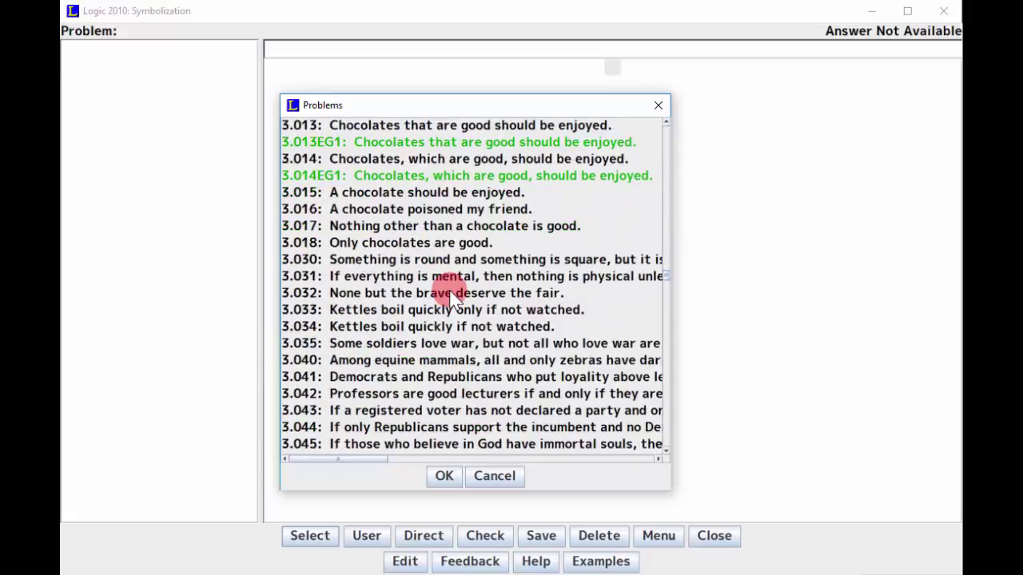
left_click(483, 328)
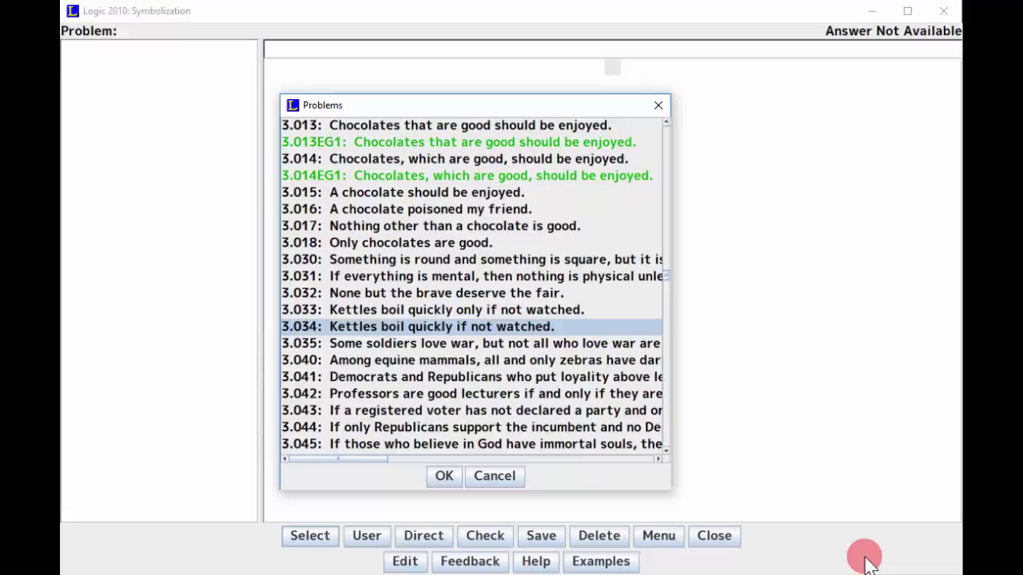
left_click(444, 477)
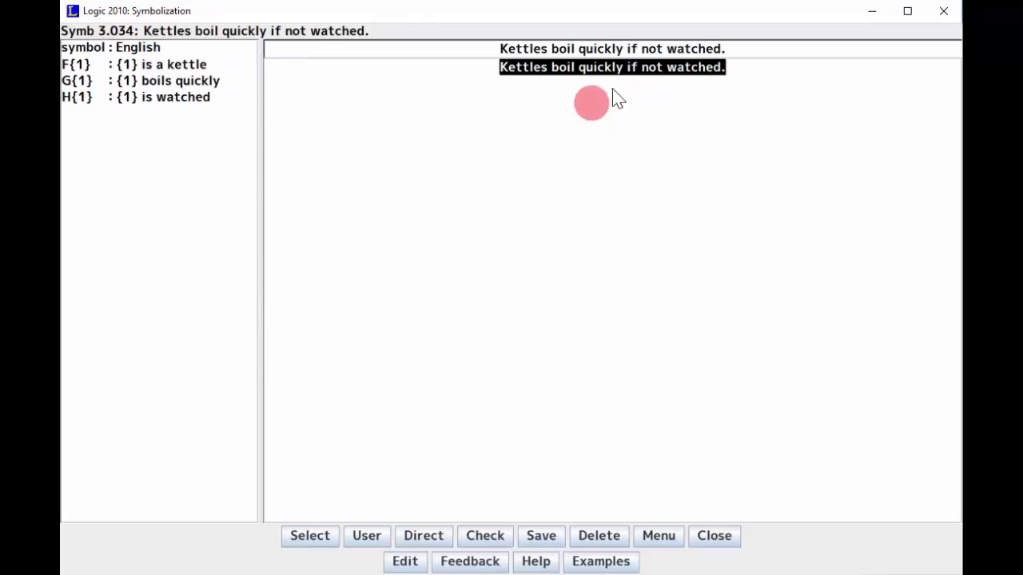
Bring up the Direct symbolization box and cancel it without entering anything.
left_click(424, 535)
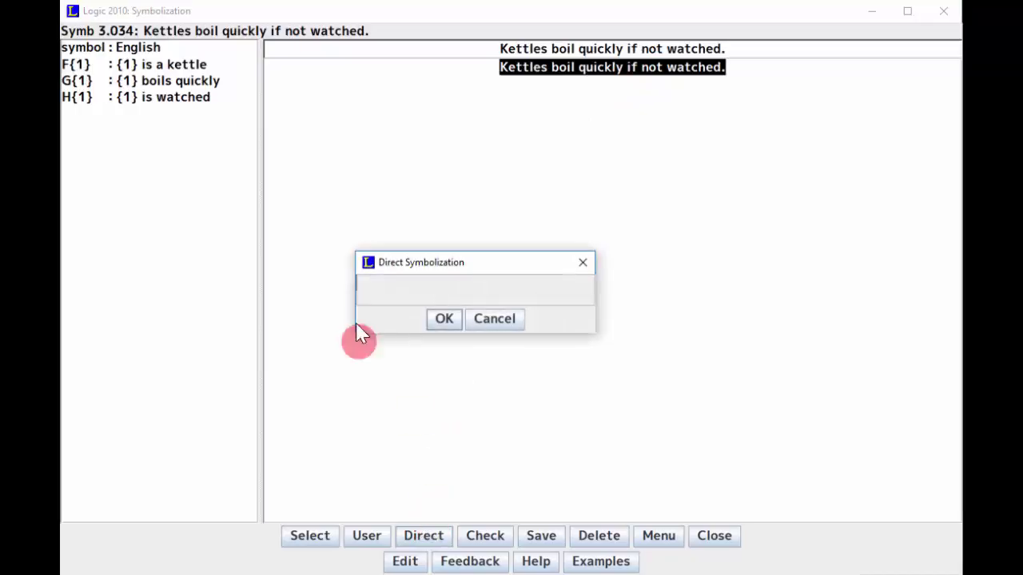
left_click(500, 324)
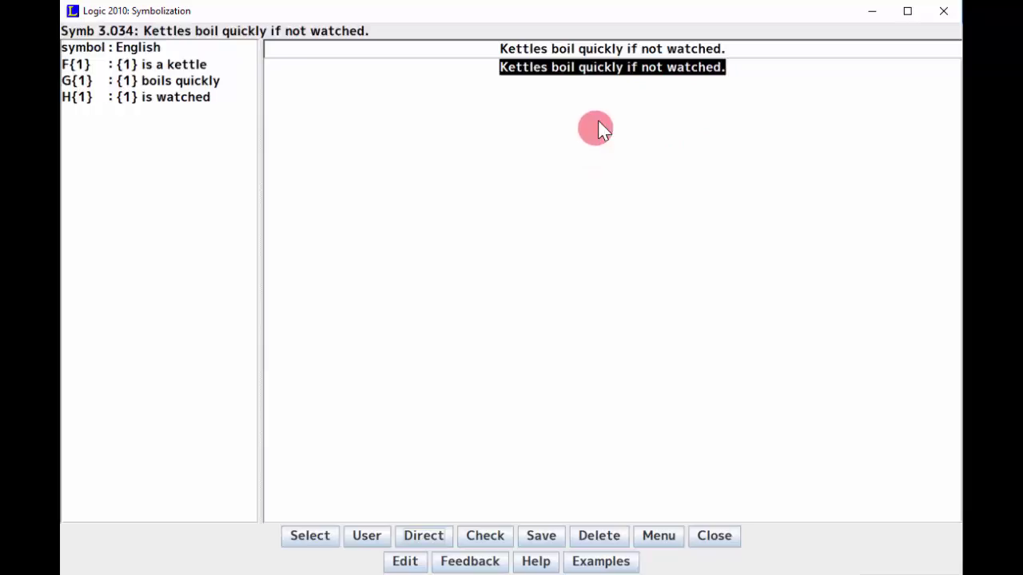
Apply Univ Gen so the kettles sentence sits after a ∀x quantifier.
right_click(605, 72)
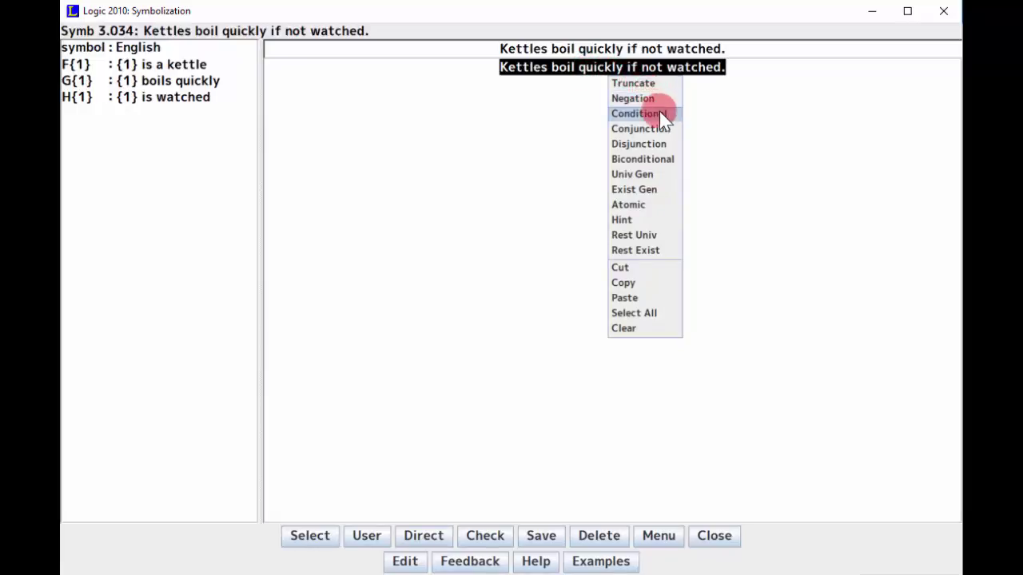
left_click(672, 176)
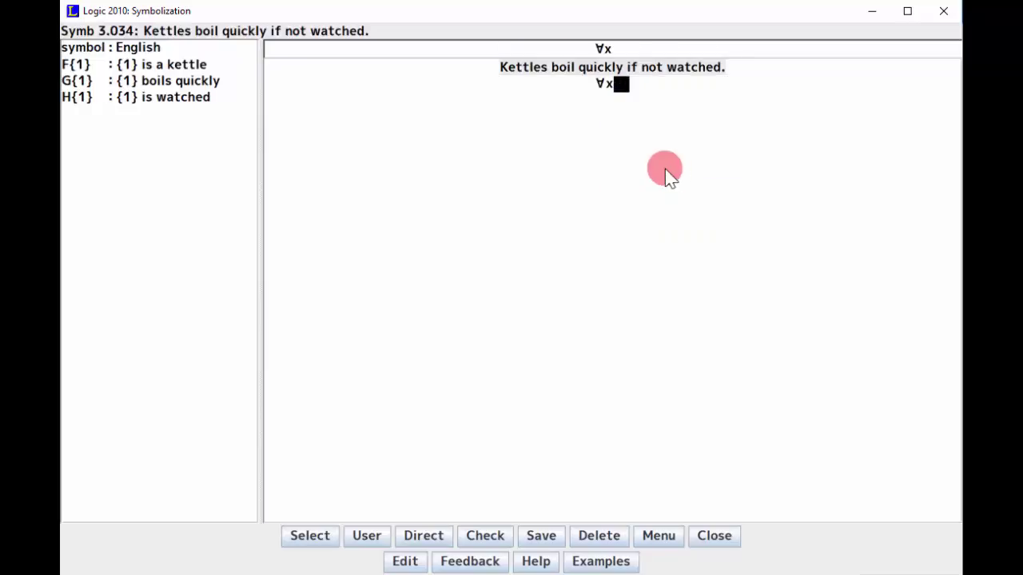
left_click_drag(502, 68, 722, 67)
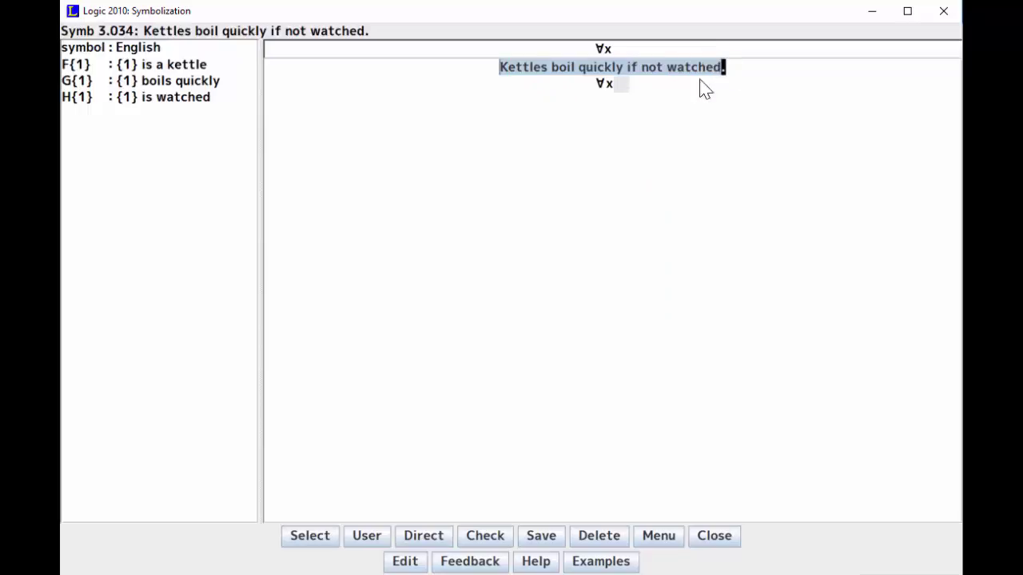
left_click(618, 88)
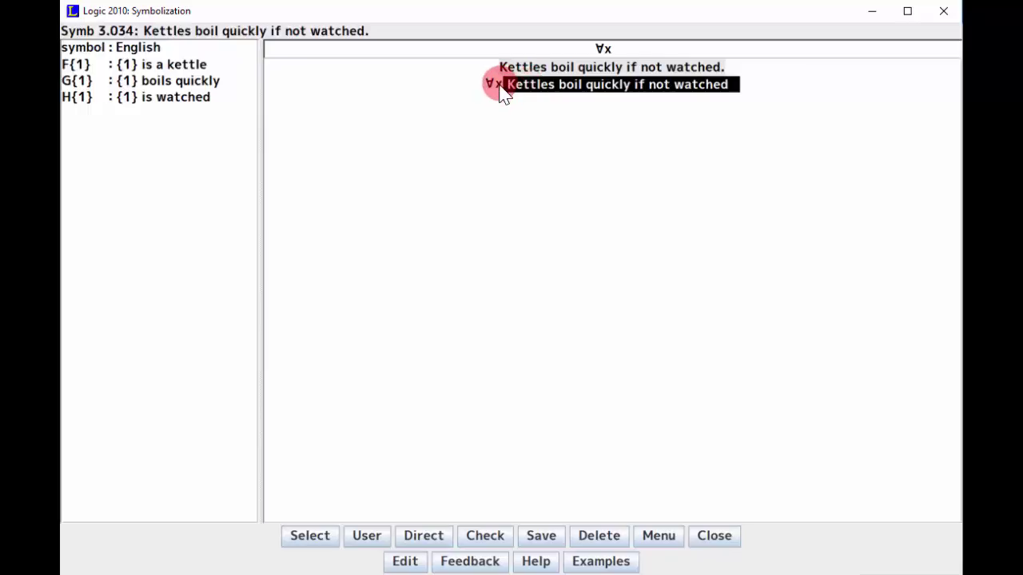
Make the ∀x sentence a conditional: 'Kettles' as antecedent, 'boil quickly if not watched' as consequent.
right_click(613, 87)
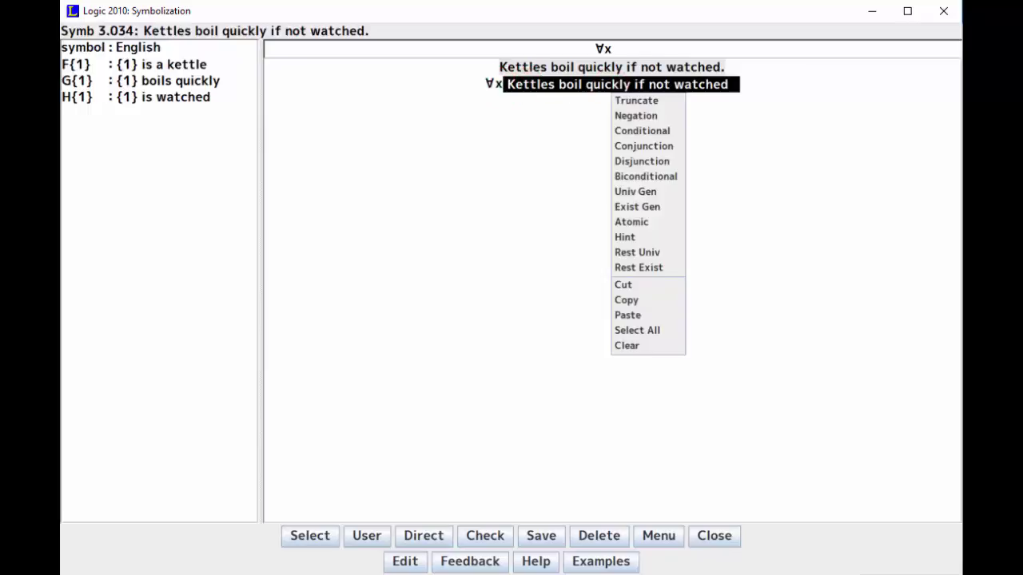
left_click(671, 131)
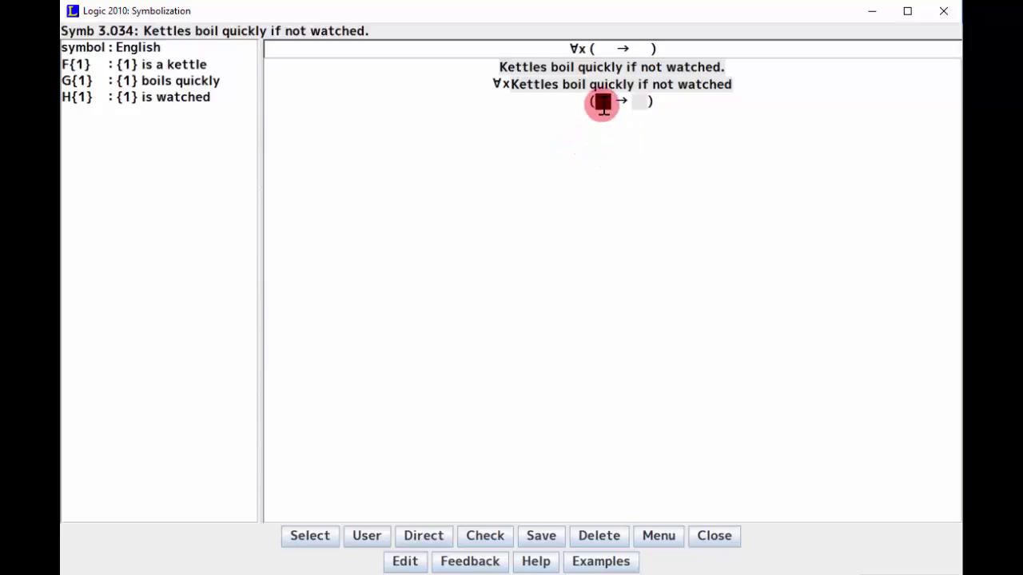
type("Kettles")
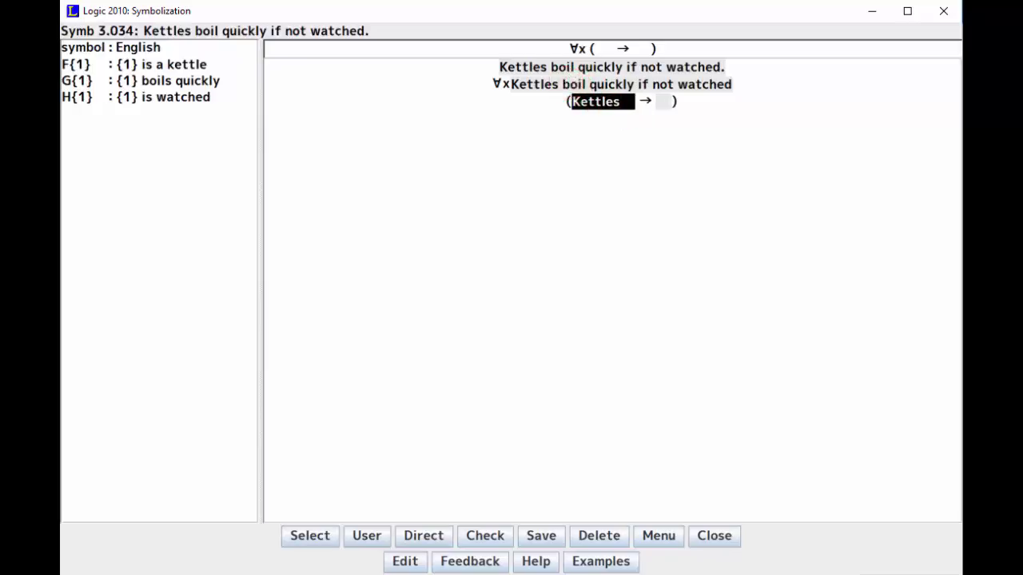
left_click_drag(570, 84, 733, 85)
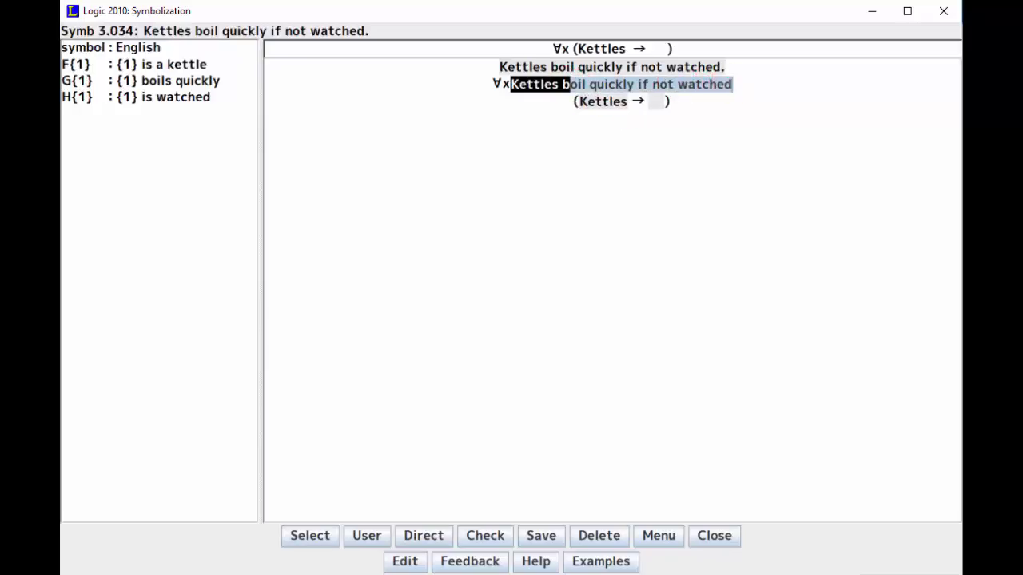
left_click(653, 105)
type("b")
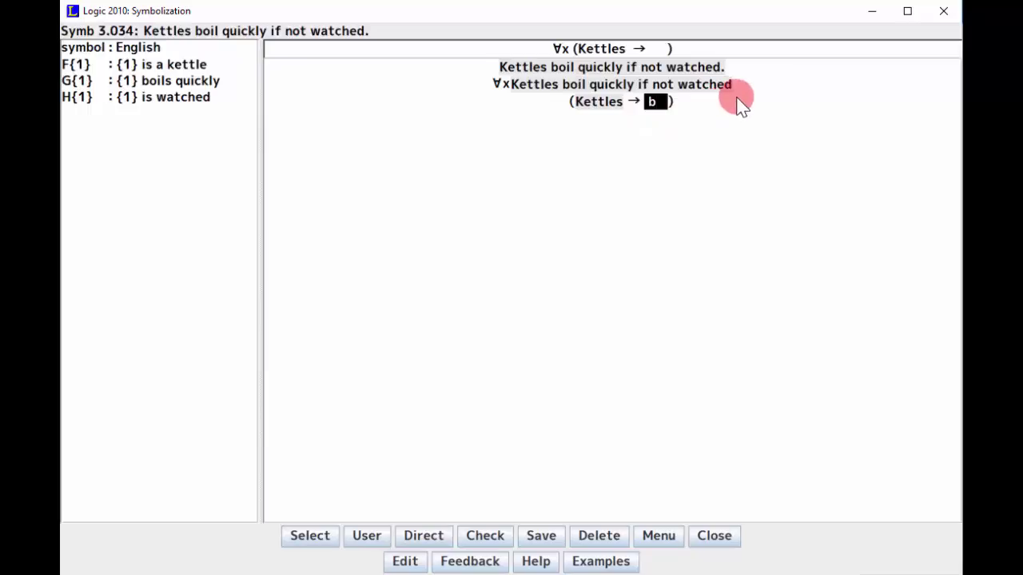
key("Return")
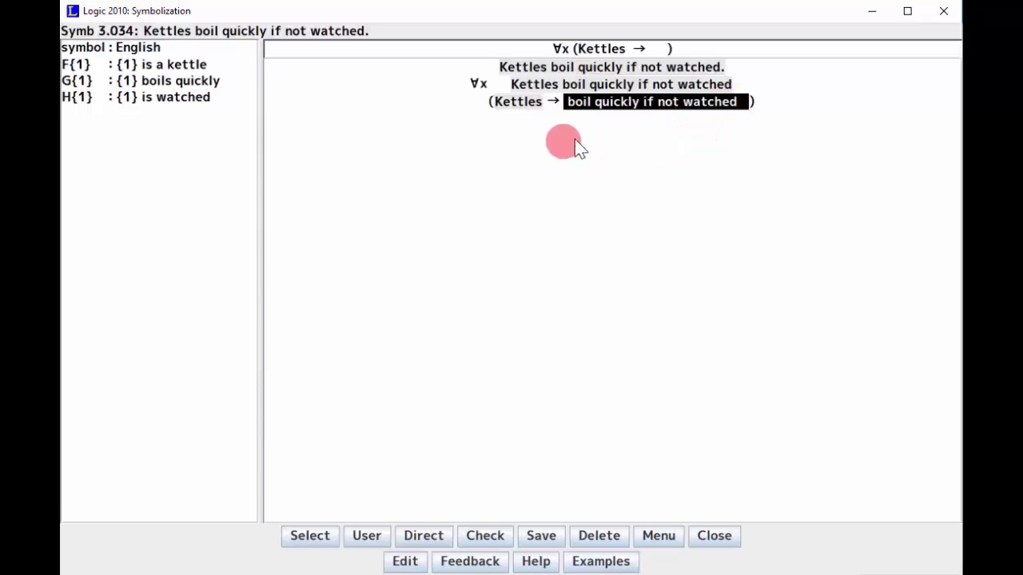
key("Return")
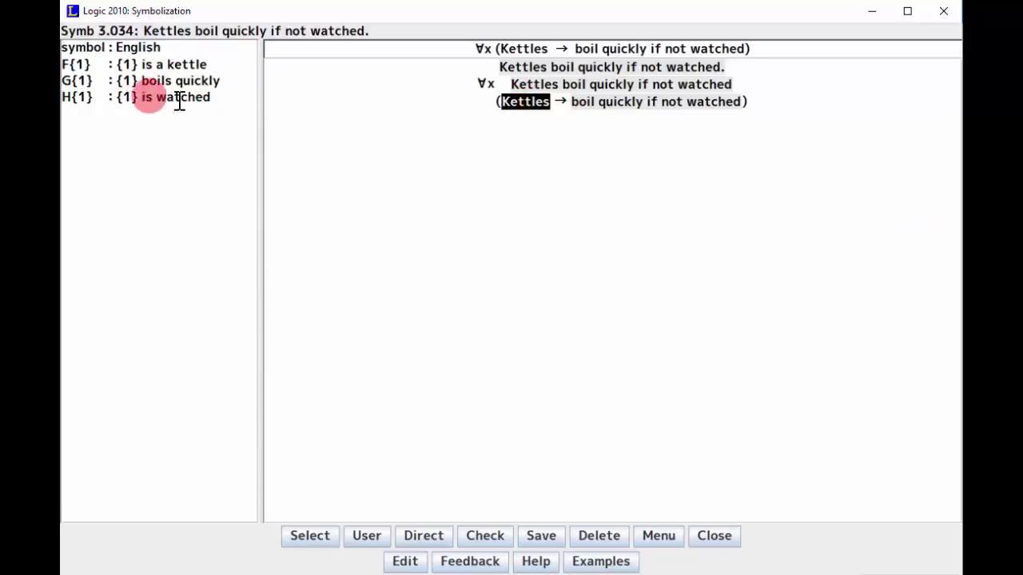
Replace the antecedent 'Kettles' with the atomic formula Fx.
right_click(520, 99)
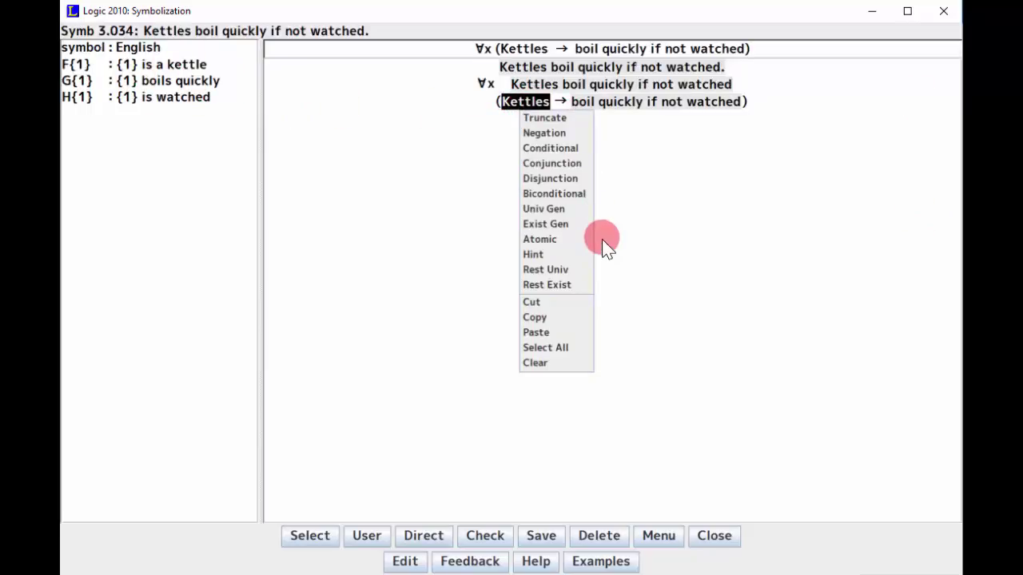
left_click(567, 239)
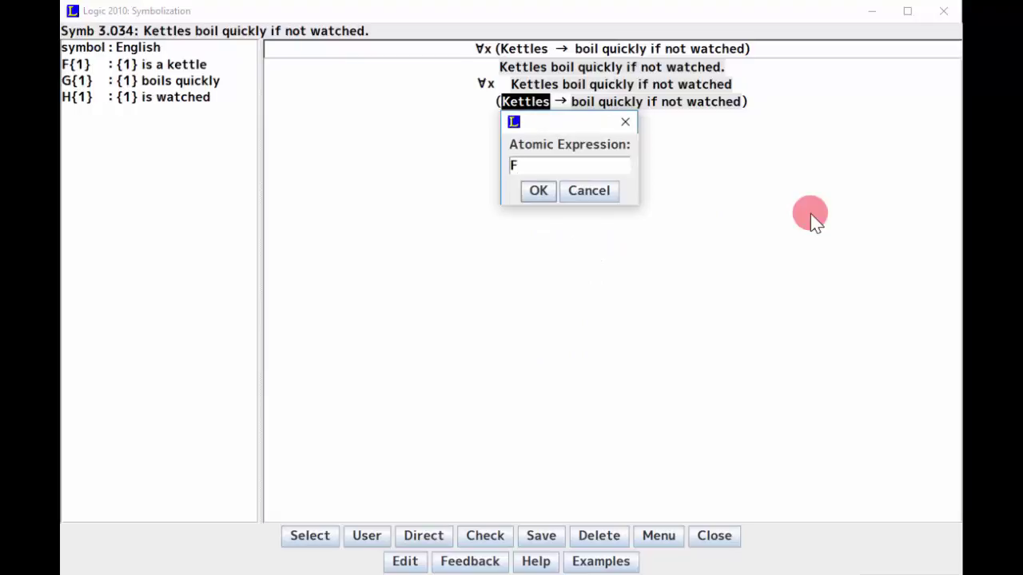
type("Fx")
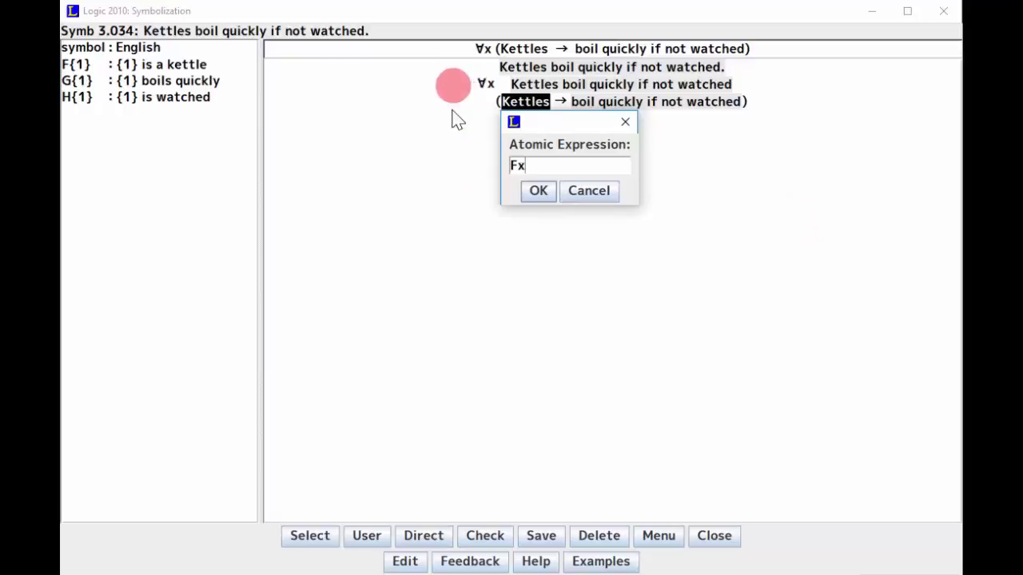
left_click(538, 192)
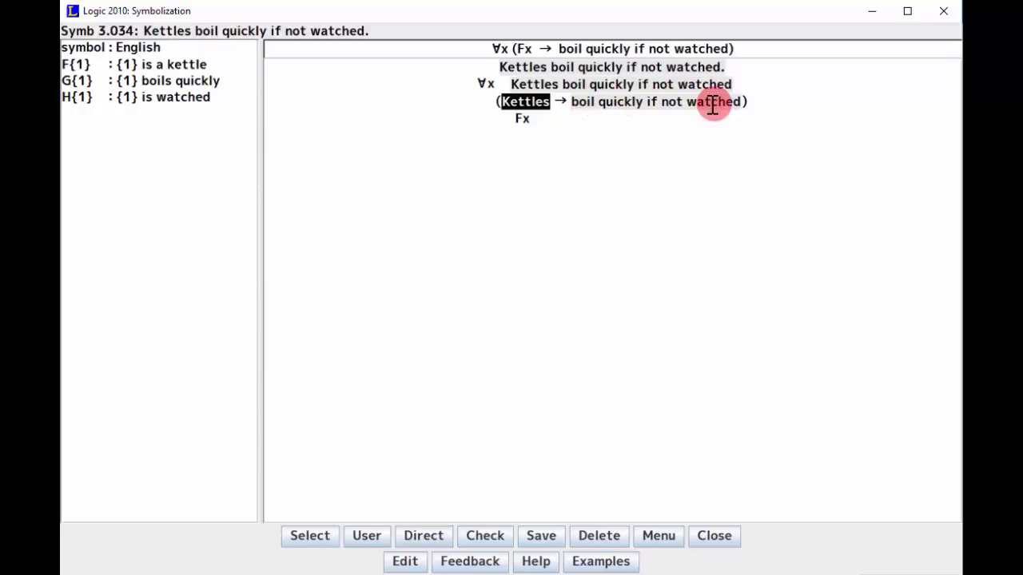
Turn the consequent into a conditional with 'not watched' as condition and 'boil quickly' as result.
right_click(680, 110)
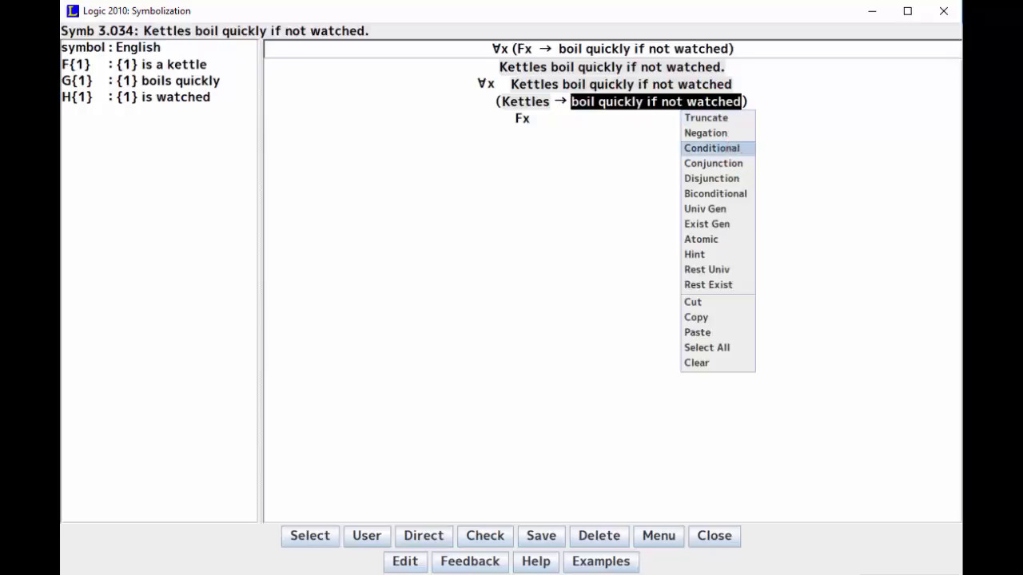
left_click(741, 151)
left_click_drag(665, 100, 746, 100)
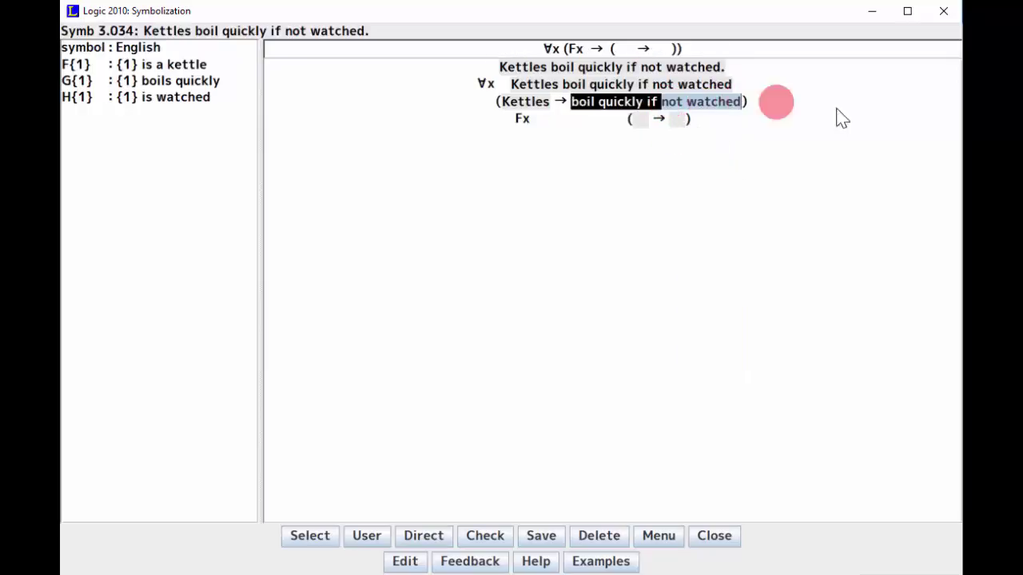
left_click(640, 120)
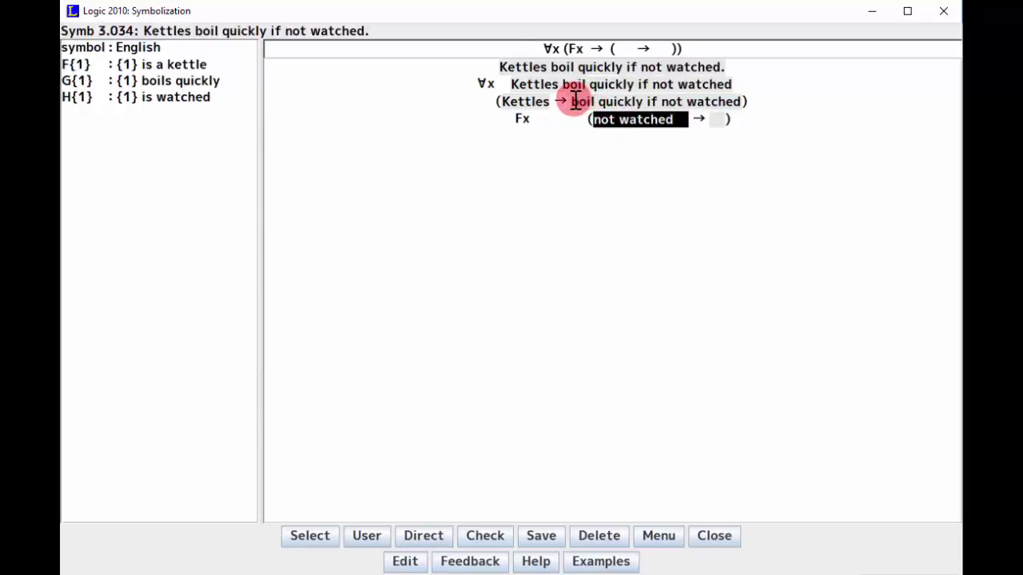
left_click_drag(573, 101, 642, 101)
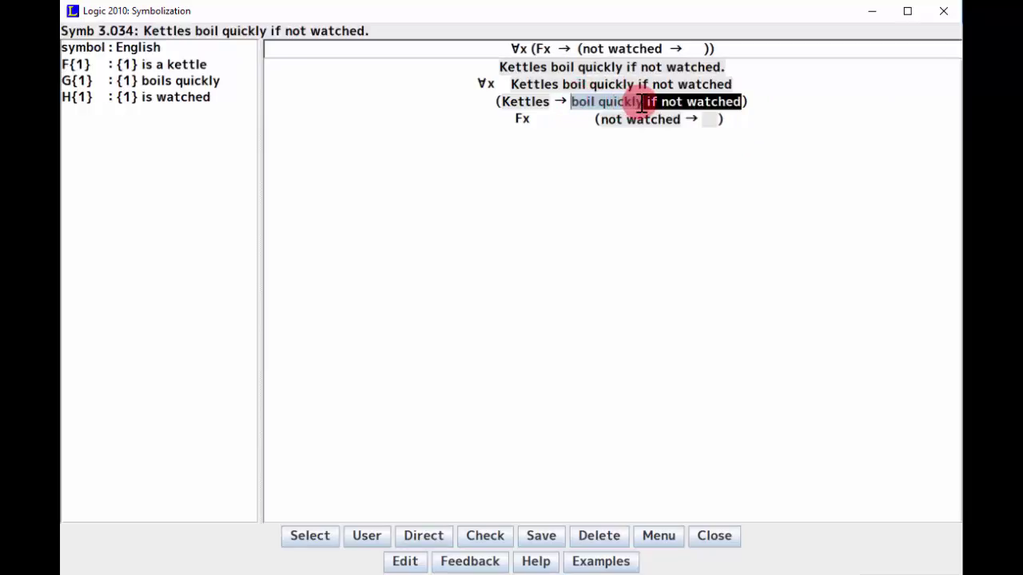
left_click(713, 118)
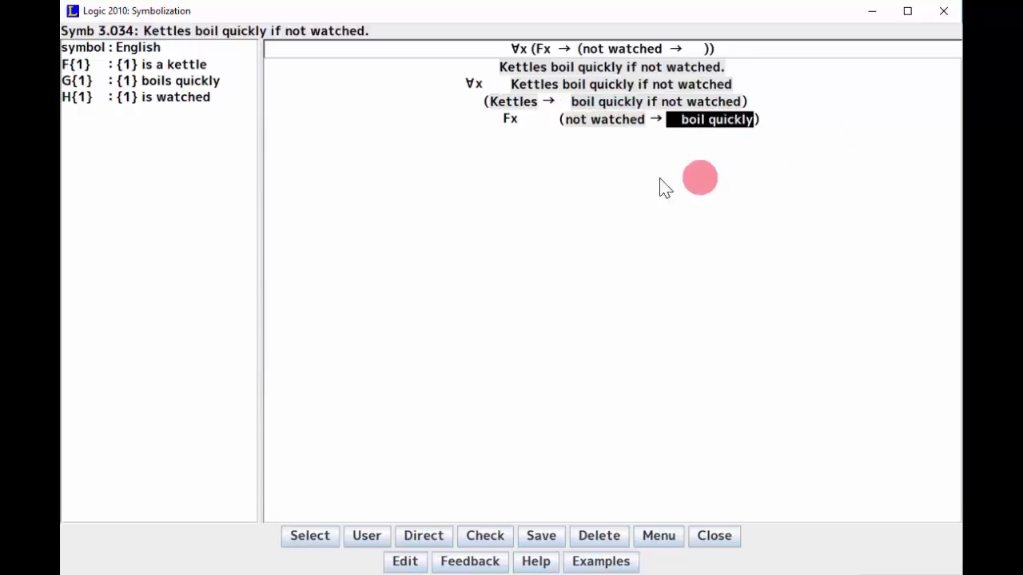
Symbolize 'not watched' as the negation ~Hx.
left_click(619, 122)
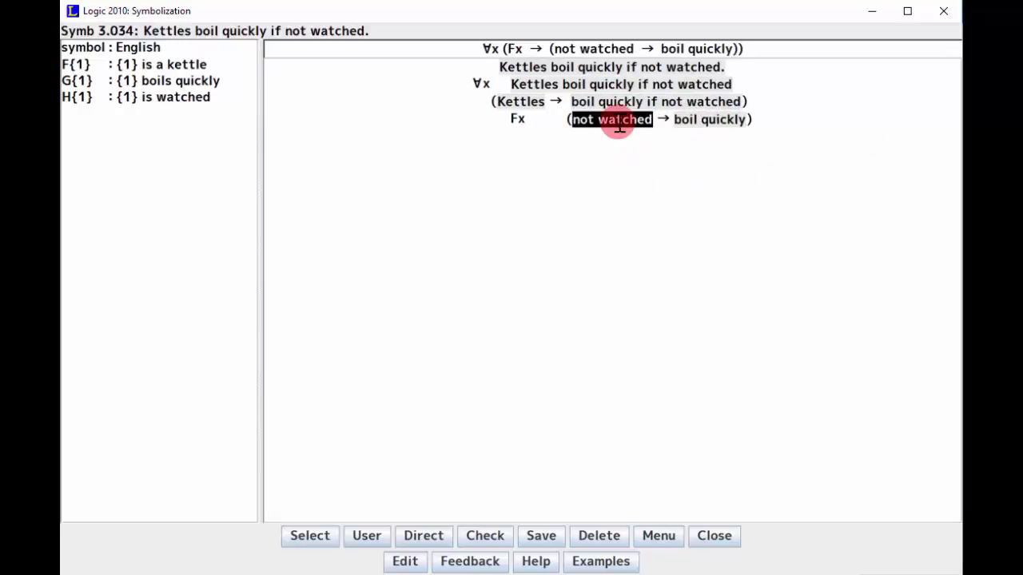
right_click(619, 126)
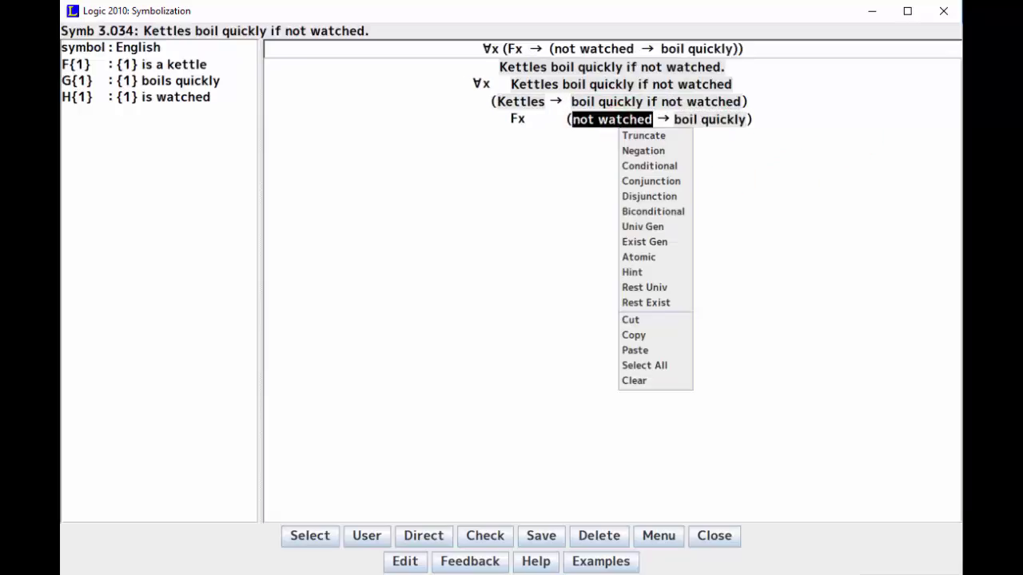
left_click(659, 152)
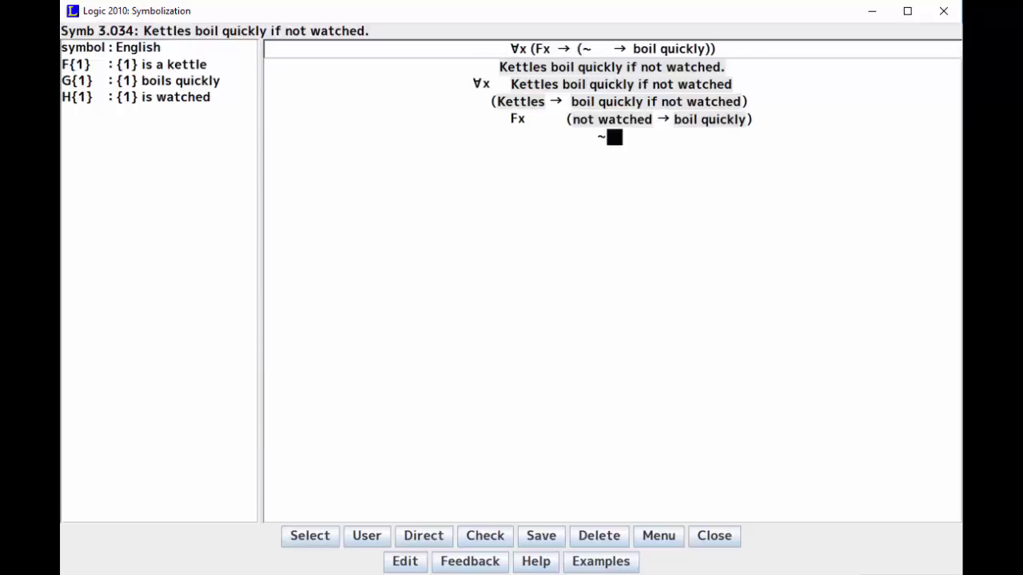
right_click(617, 137)
left_click(658, 272)
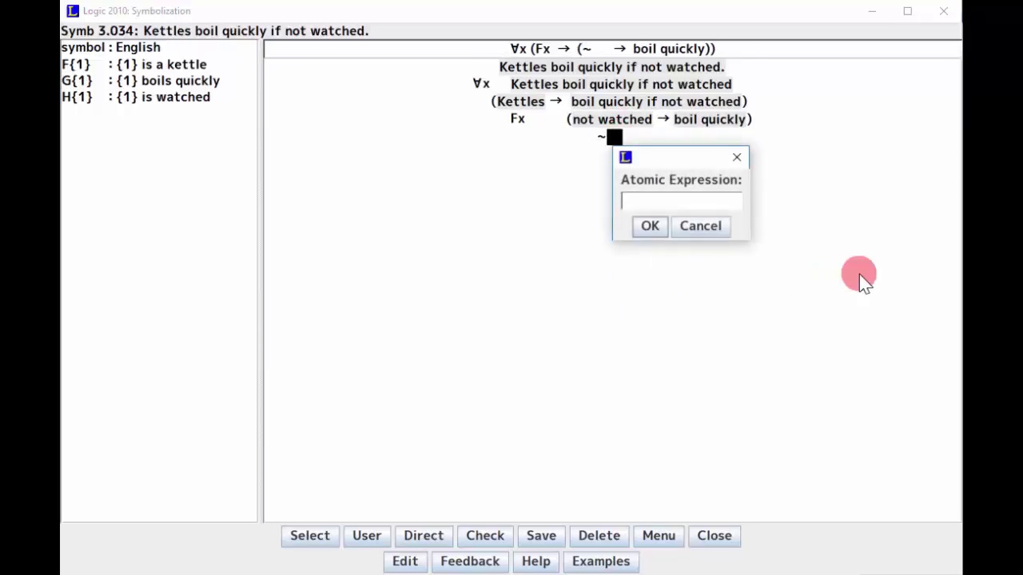
type("Hx")
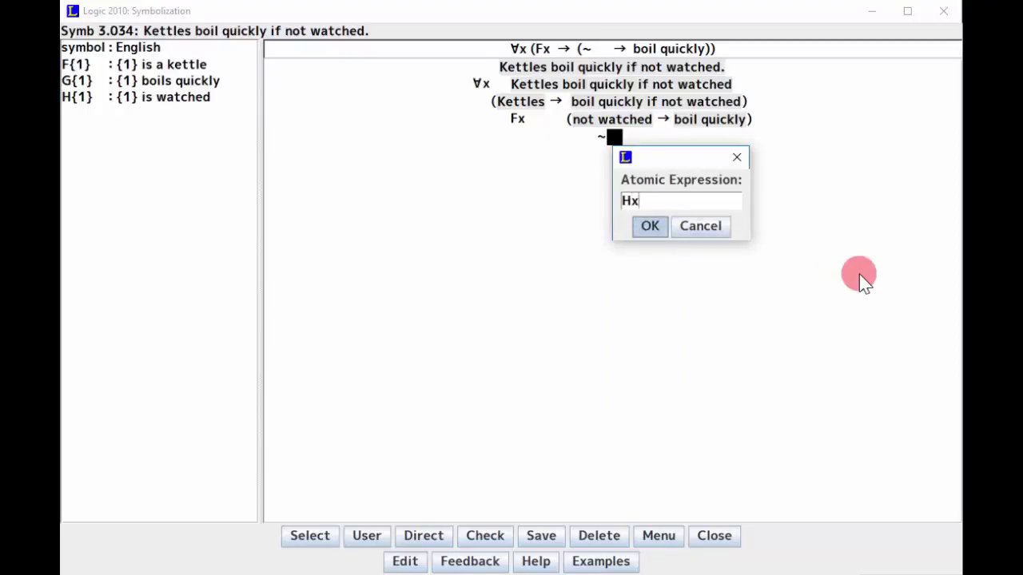
key("Return")
Symbolize 'boil quickly' as the atomic formula Gx.
right_click(736, 118)
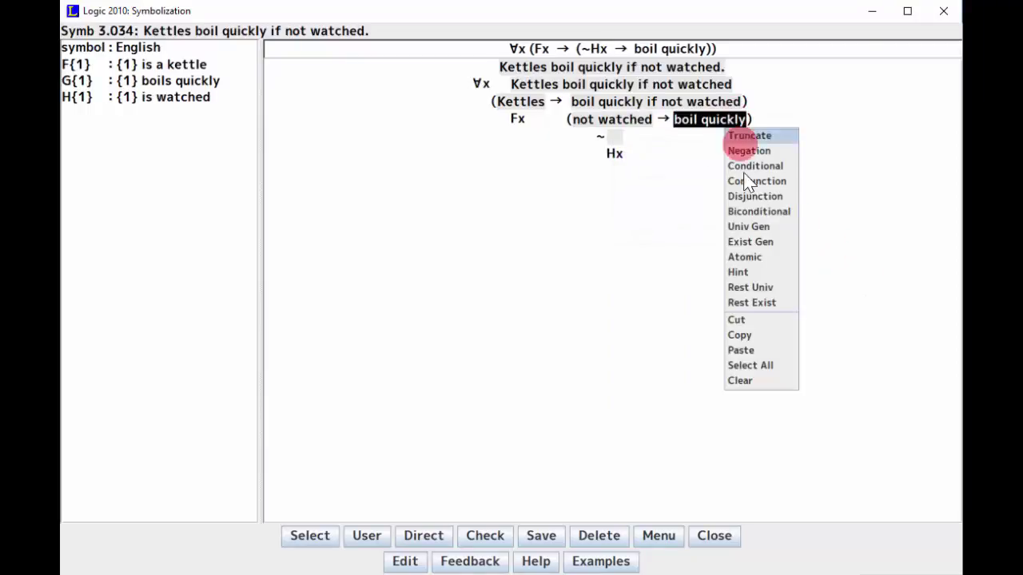
left_click(744, 257)
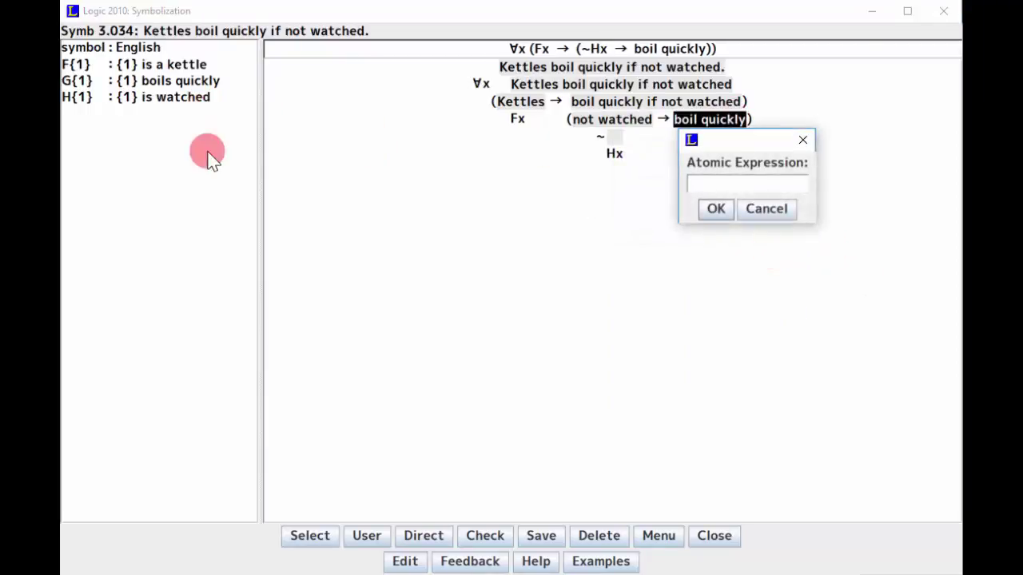
type("Gx")
key("Return")
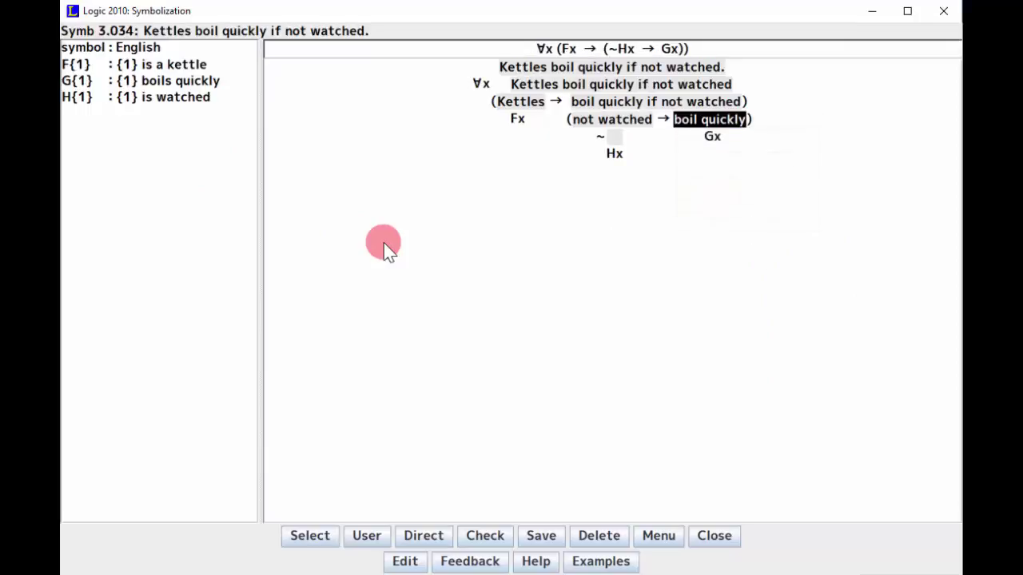
Request Feedback on ∀x (Fx → (~Hx → Gx)) to confirm it is Correct.
left_click(469, 561)
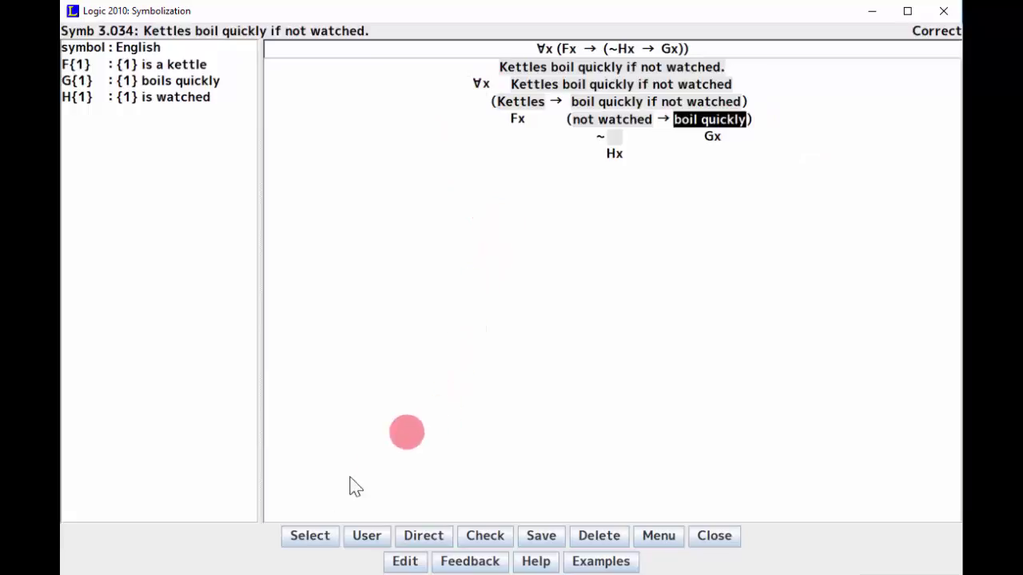
Switch to problem 3.035 on soldiers and war, declining to save the kettles problem.
left_click(311, 536)
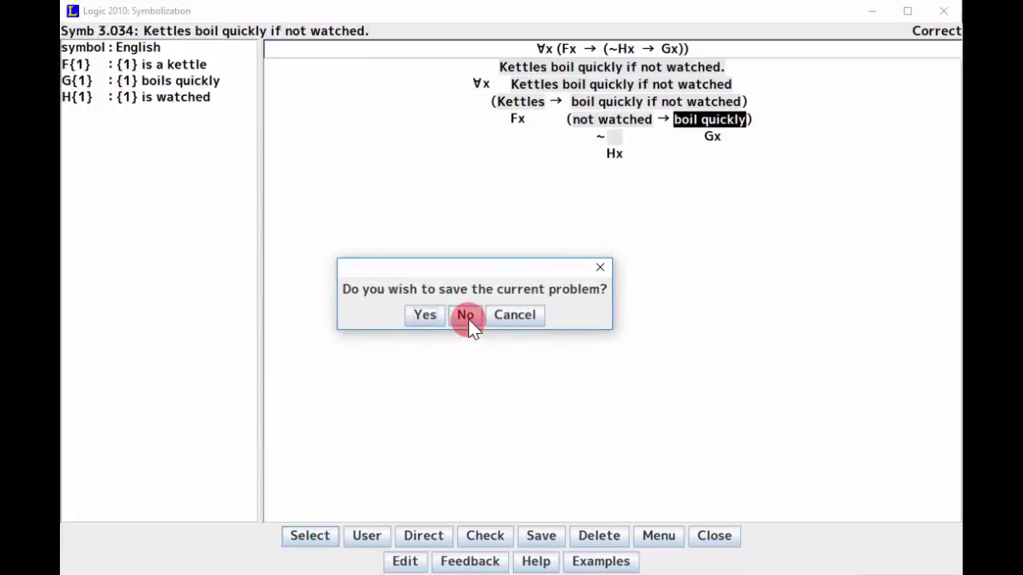
left_click(465, 315)
scroll(392, 351, "down", 2)
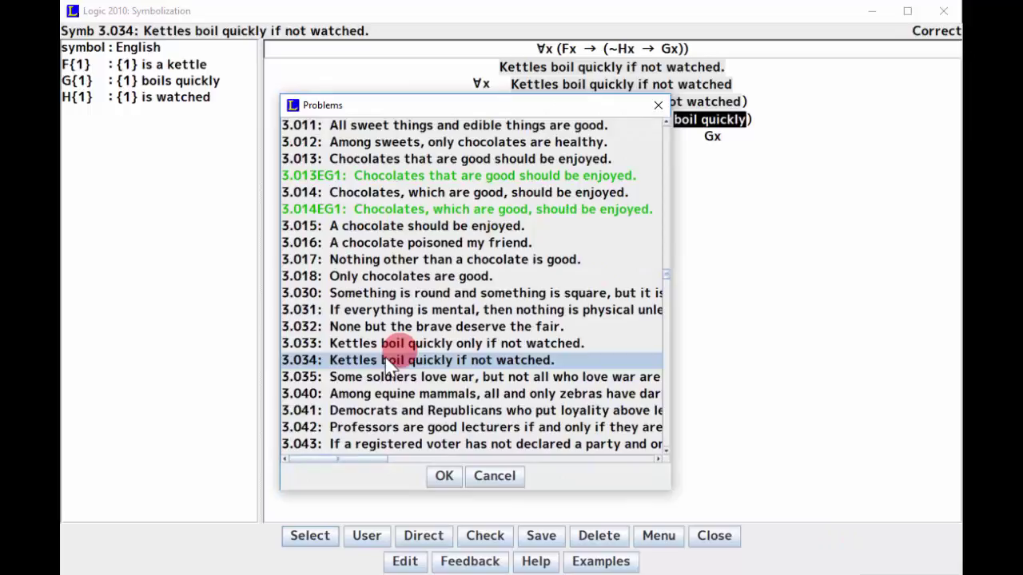
double_click(351, 379)
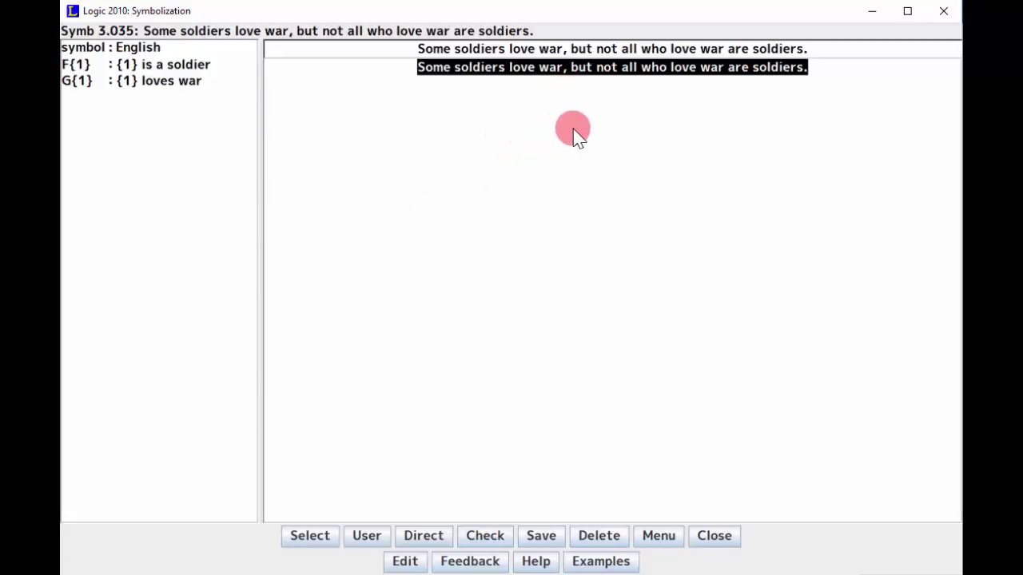
Apply Conjunction, filling slots with 'Some soldiers love war' and 'not all who love war are soldiers.'.
right_click(622, 83)
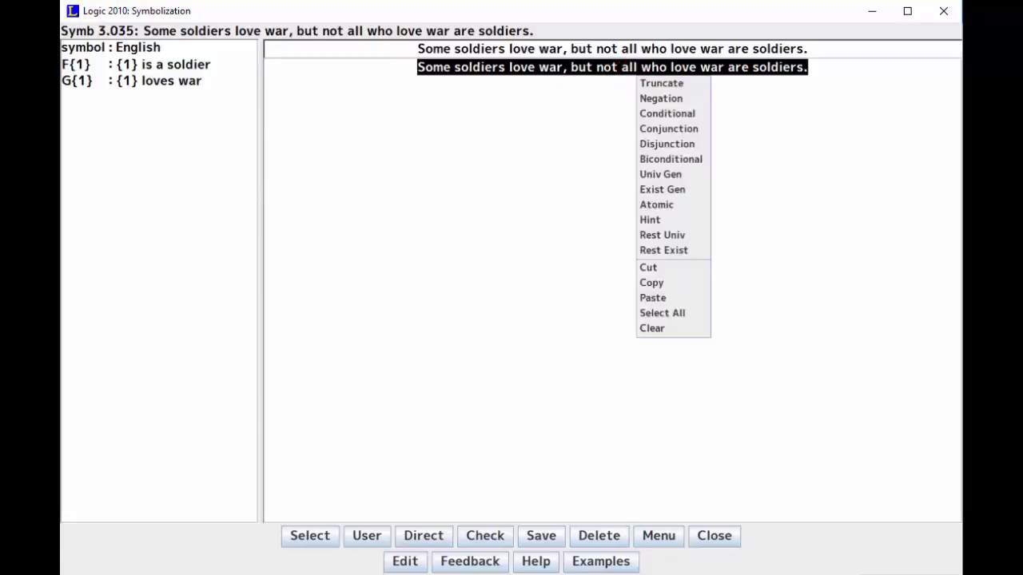
left_click(668, 128)
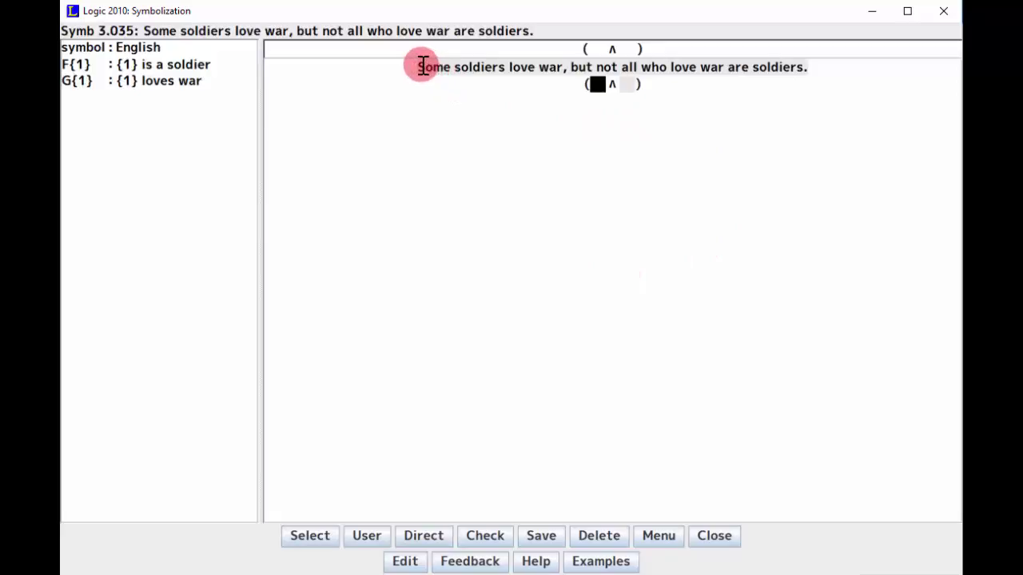
left_click_drag(419, 66, 557, 64)
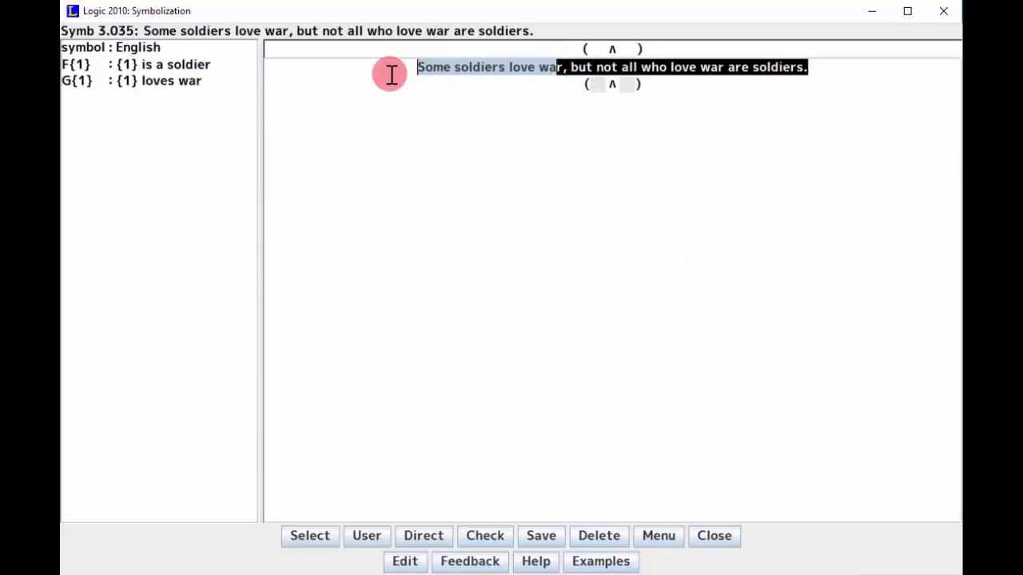
left_click(606, 84)
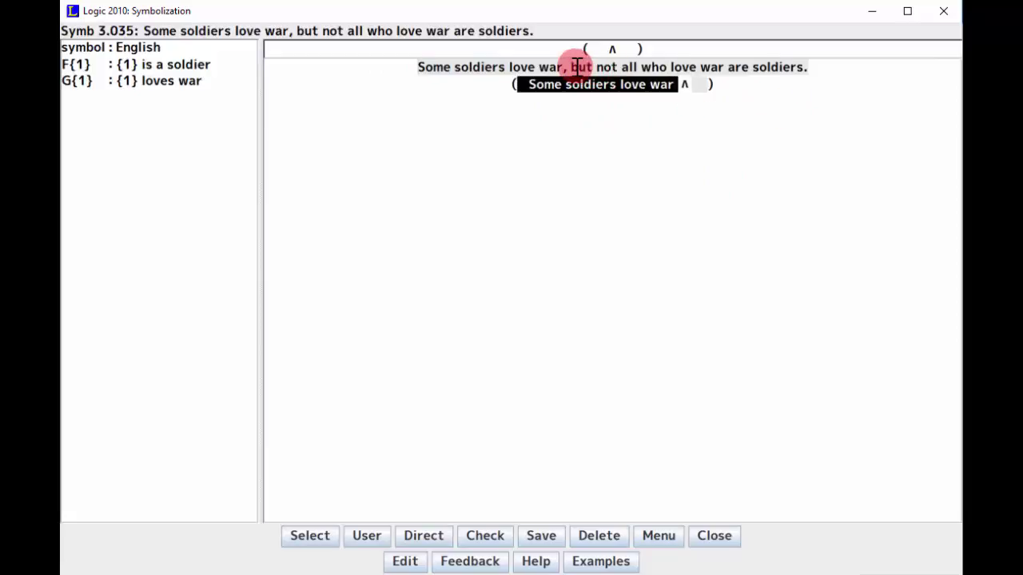
left_click_drag(598, 67, 813, 63)
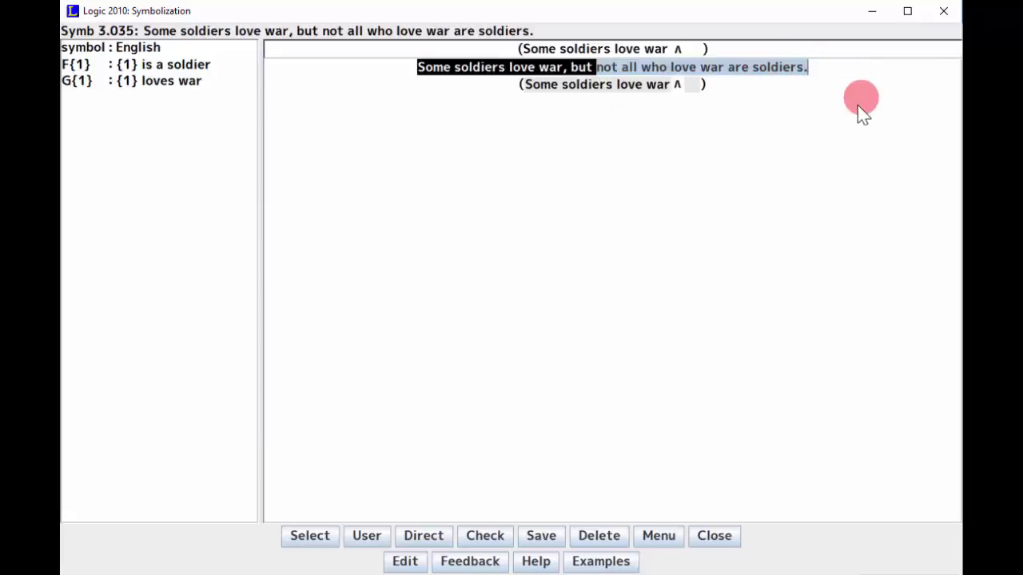
left_click(688, 85)
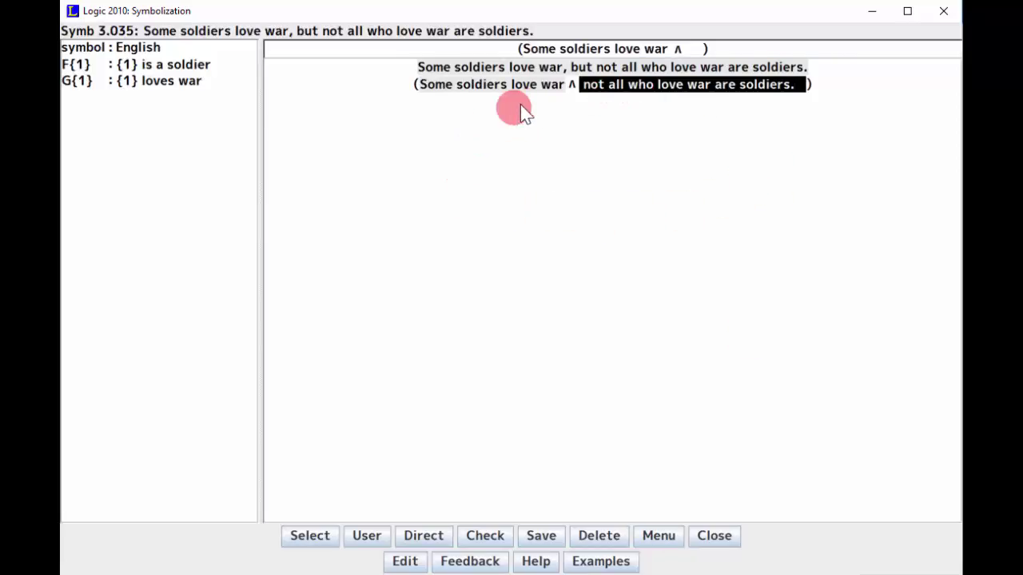
left_click(584, 87)
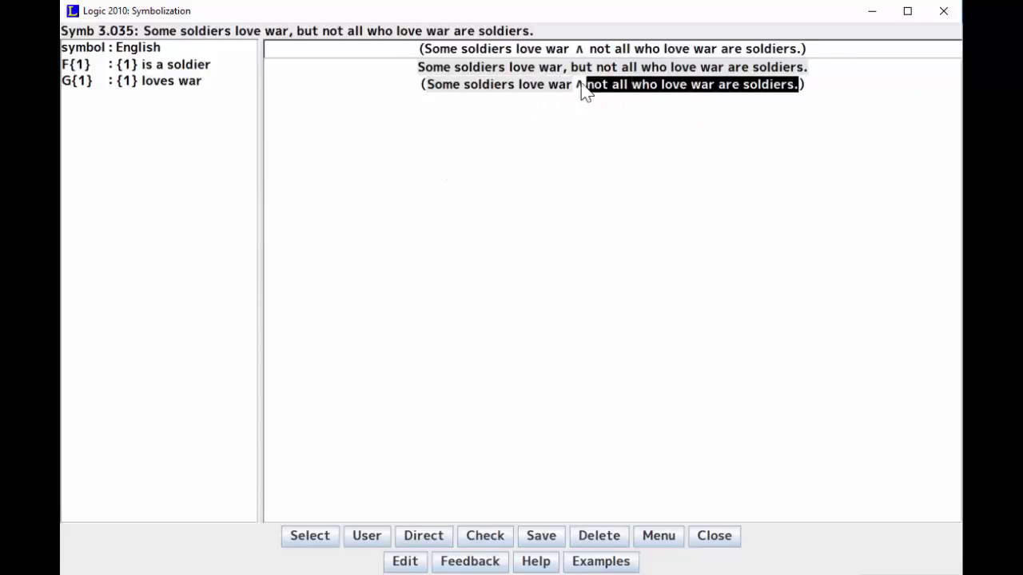
left_click(475, 83)
Apply Exist Gen to 'Some soldiers love war' and make its ∃x scope a conjunction.
left_click(478, 93)
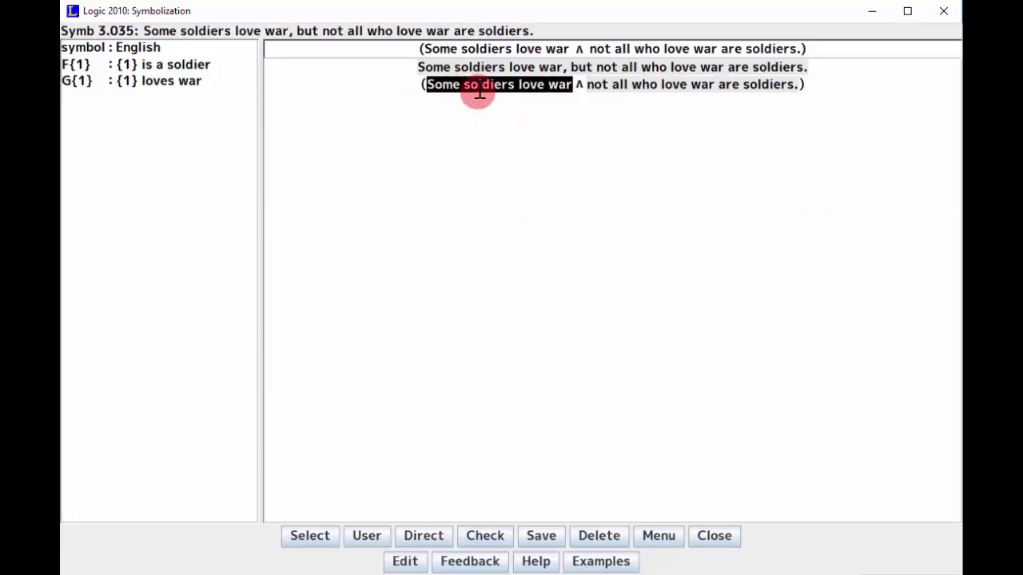
right_click(478, 93)
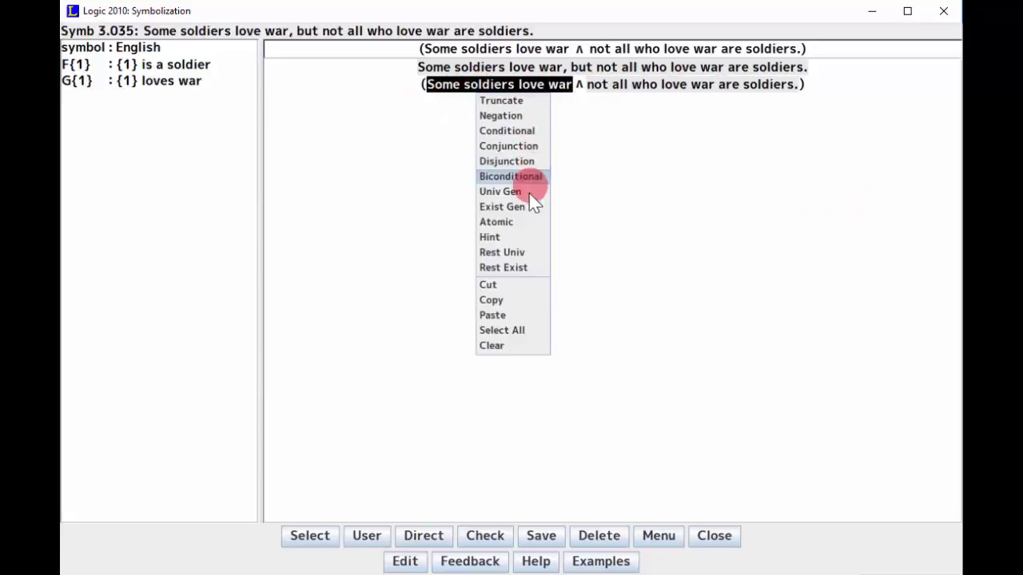
left_click(504, 207)
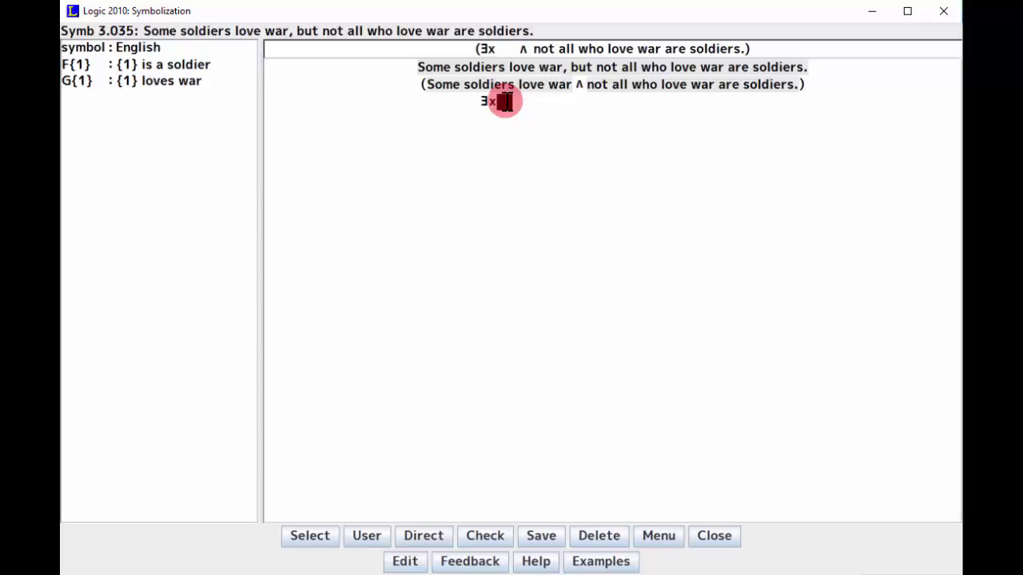
right_click(505, 102)
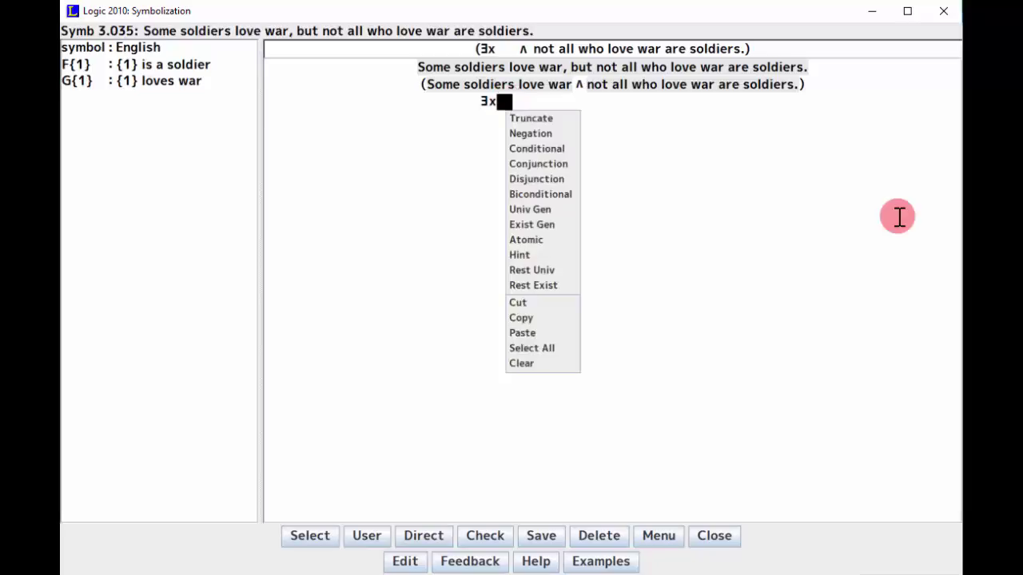
left_click(561, 163)
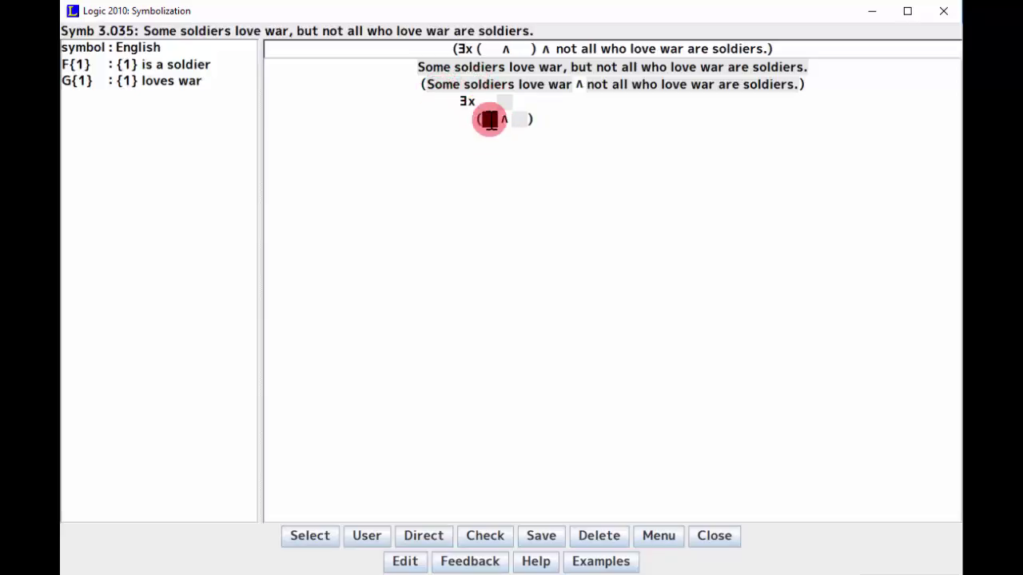
Fill the two conjuncts with atomic formulas Fx and Gx, giving ∃x(Fx ∧ Gx).
left_click(527, 119)
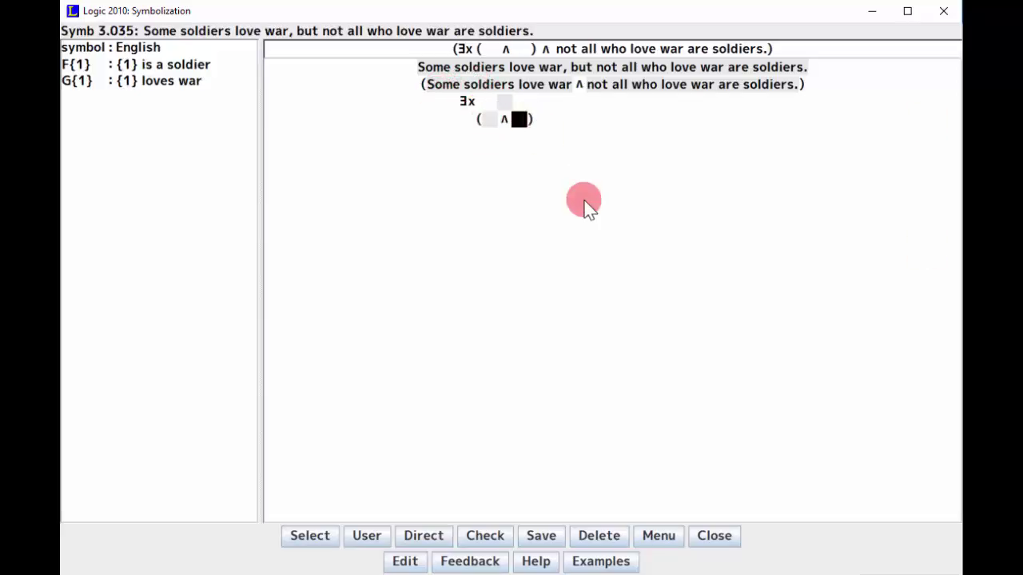
left_click(483, 119)
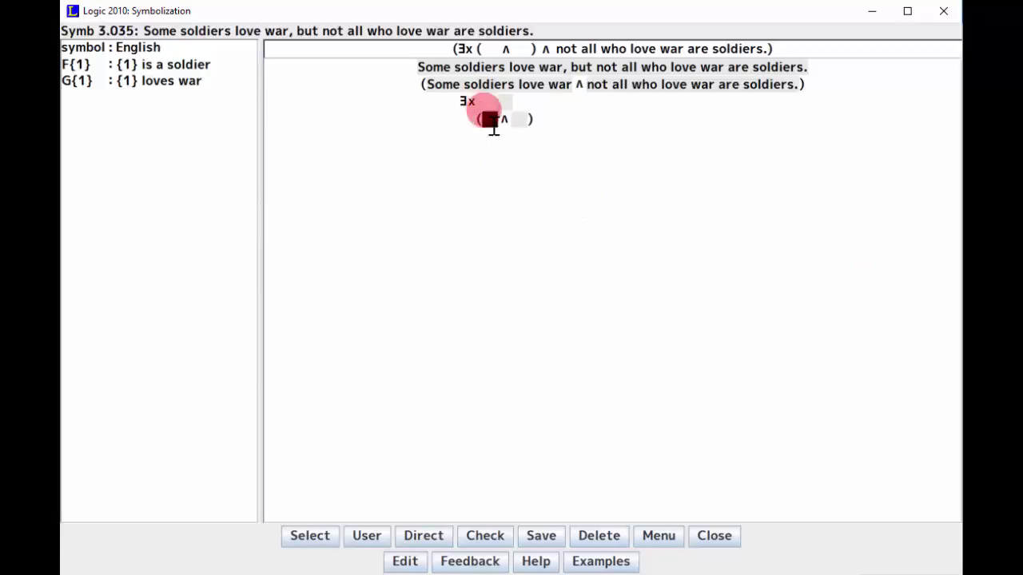
right_click(868, 240)
key("Return")
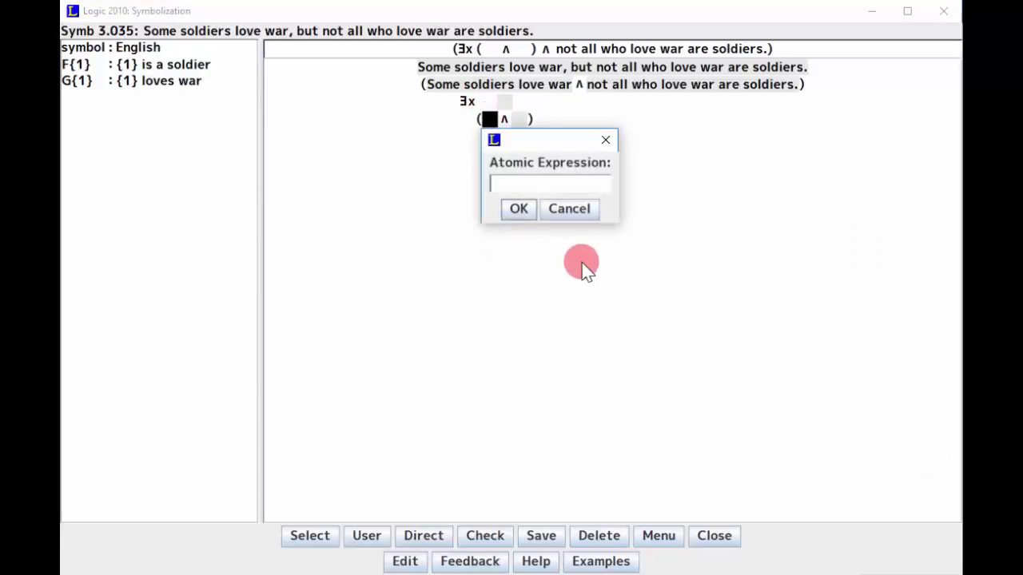
key("Return")
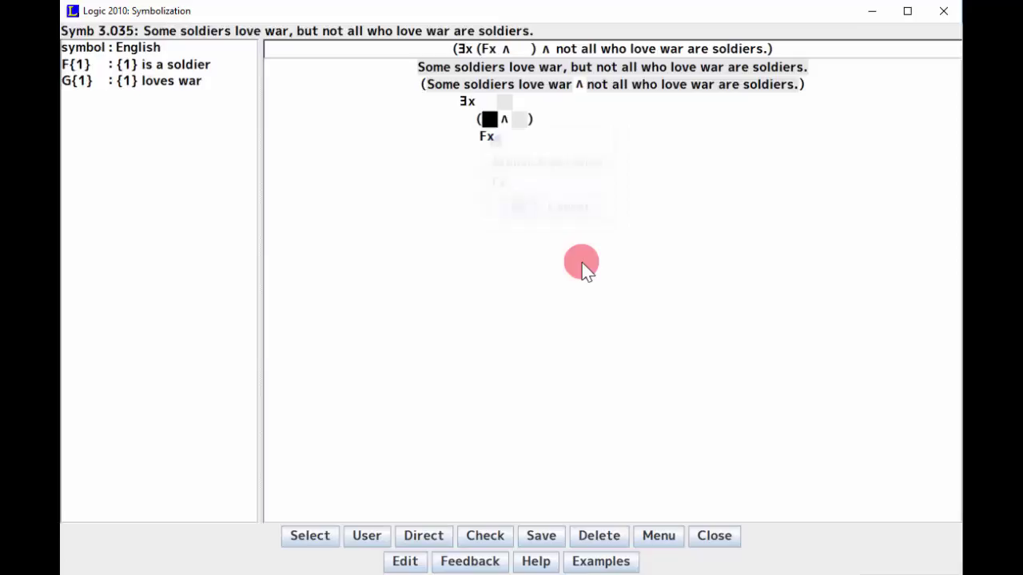
right_click(519, 121)
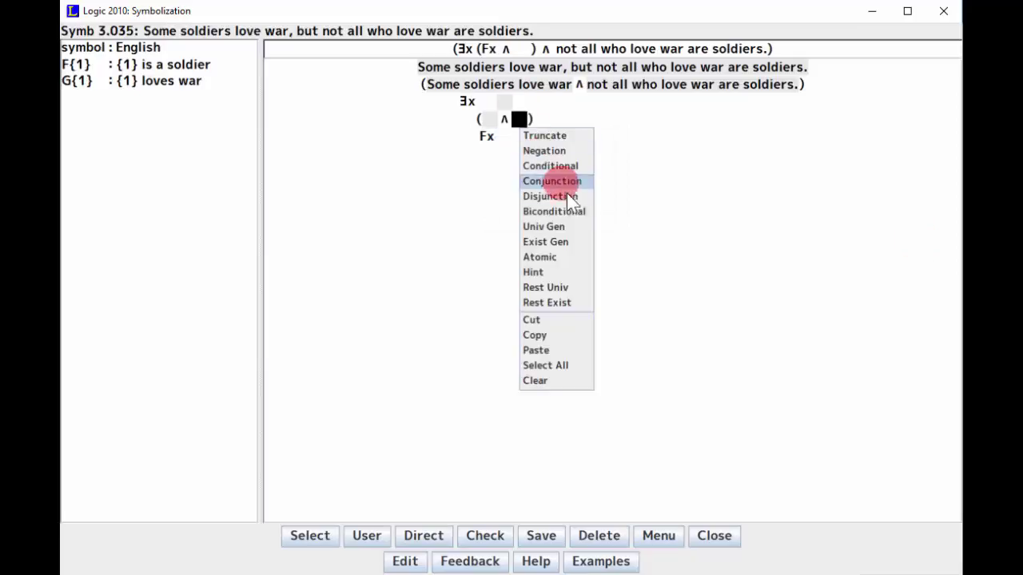
left_click(573, 257)
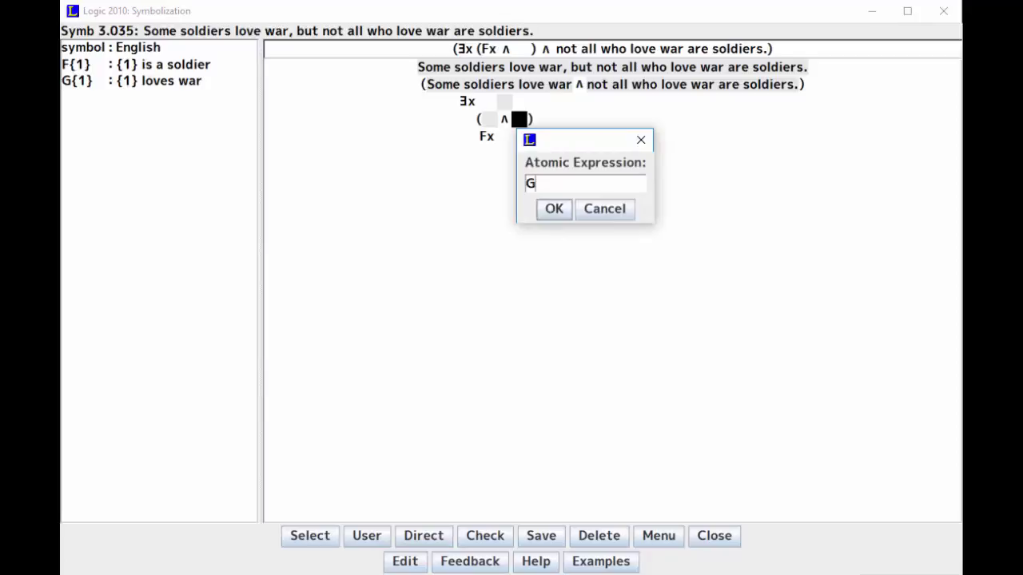
key("Return")
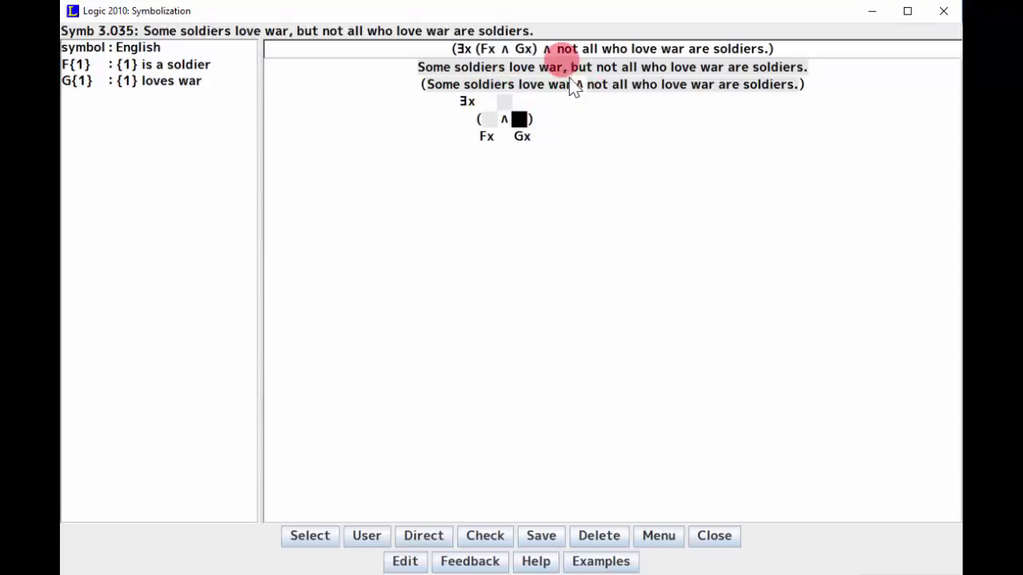
left_click_drag(587, 85, 799, 86)
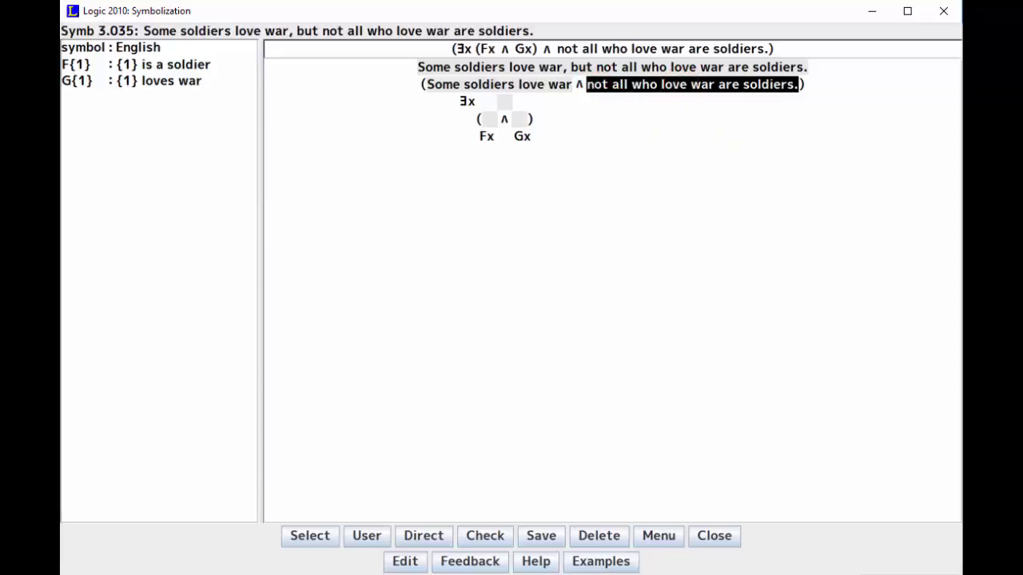
Negate 'all who love war are soldiers' and apply universal generalization ∀x inside the negation.
right_click(682, 89)
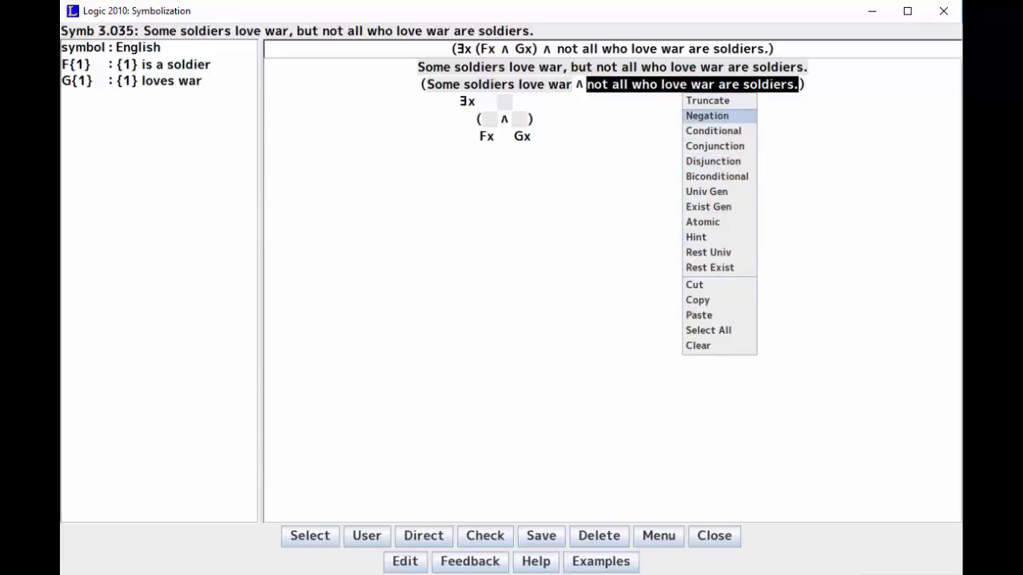
left_click(716, 115)
left_click_drag(610, 90, 799, 85)
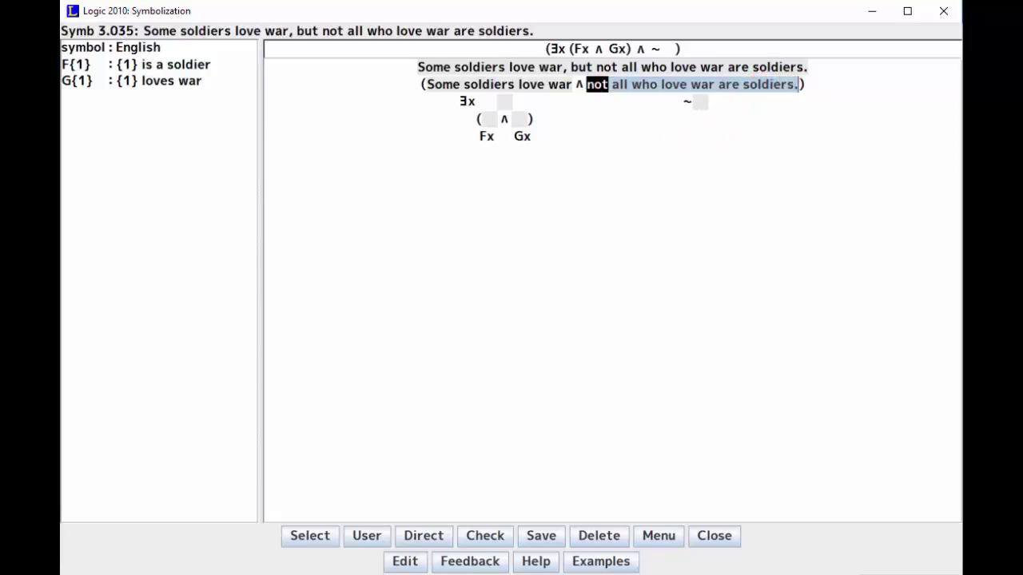
left_click(697, 106)
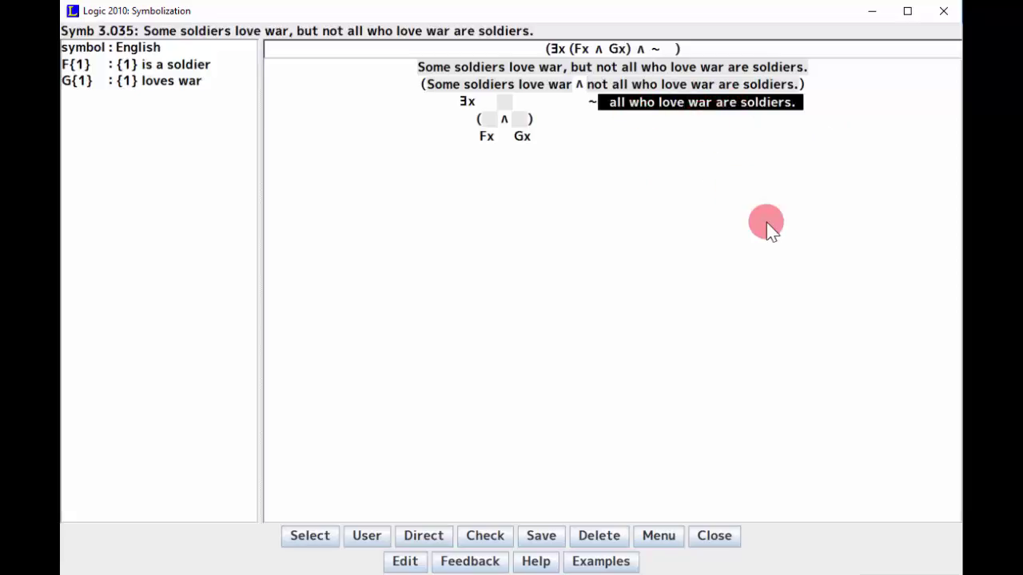
right_click(710, 110)
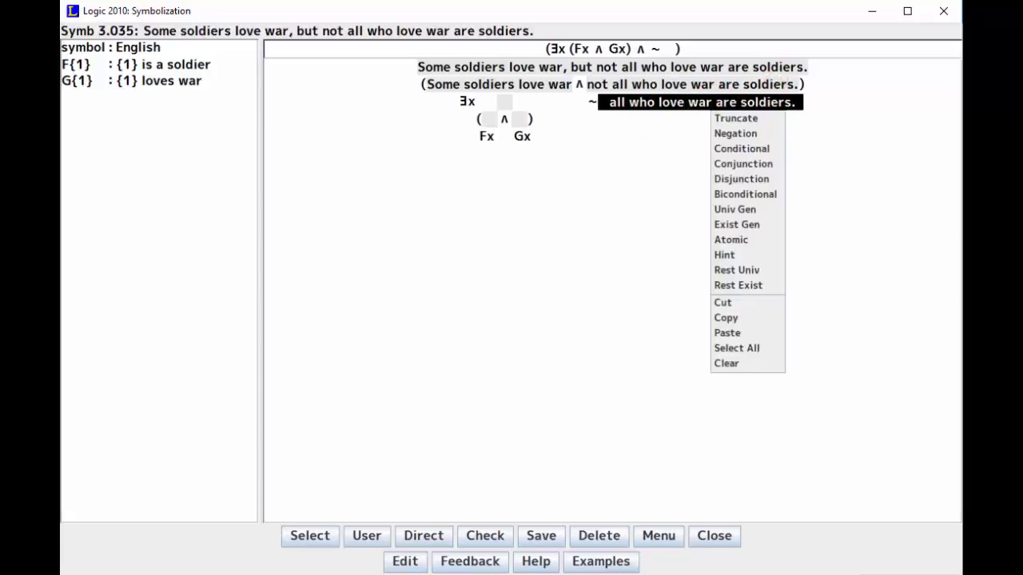
left_click(767, 209)
Make the ∀x scope the conditional Gx → Fx, giving ~∀x(Gx → Fx).
right_click(710, 114)
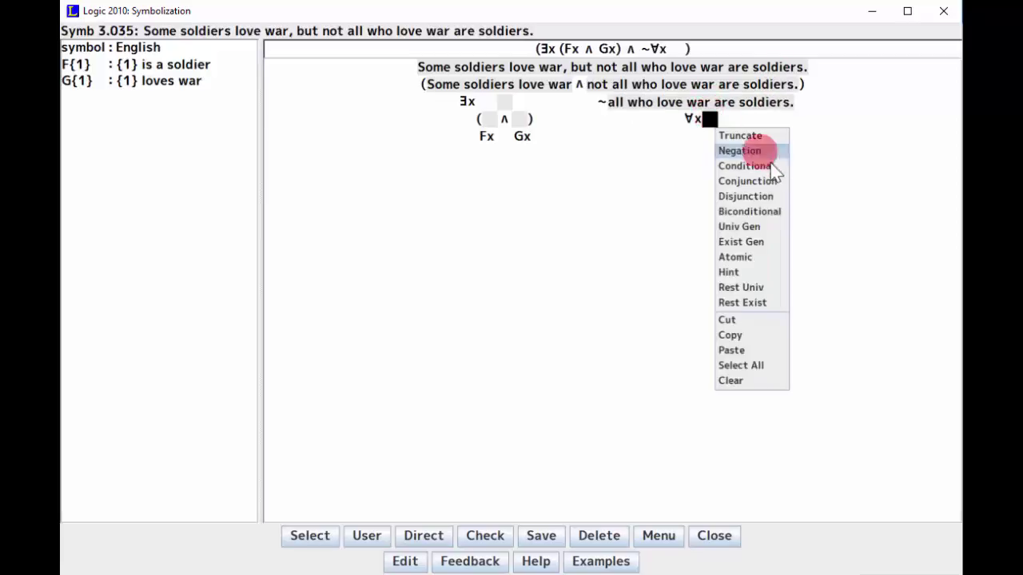
left_click(769, 165)
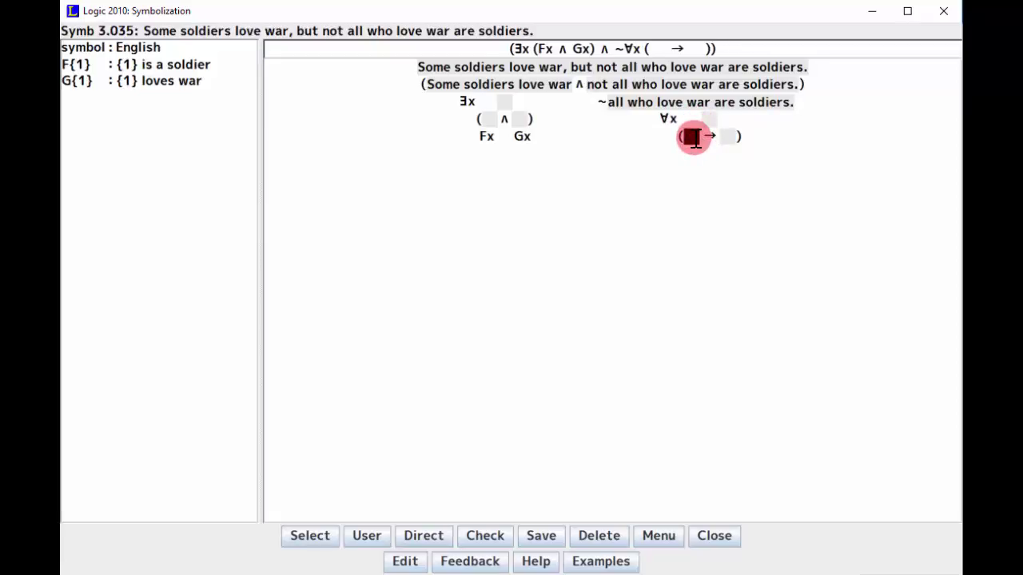
right_click(692, 137)
left_click(739, 274)
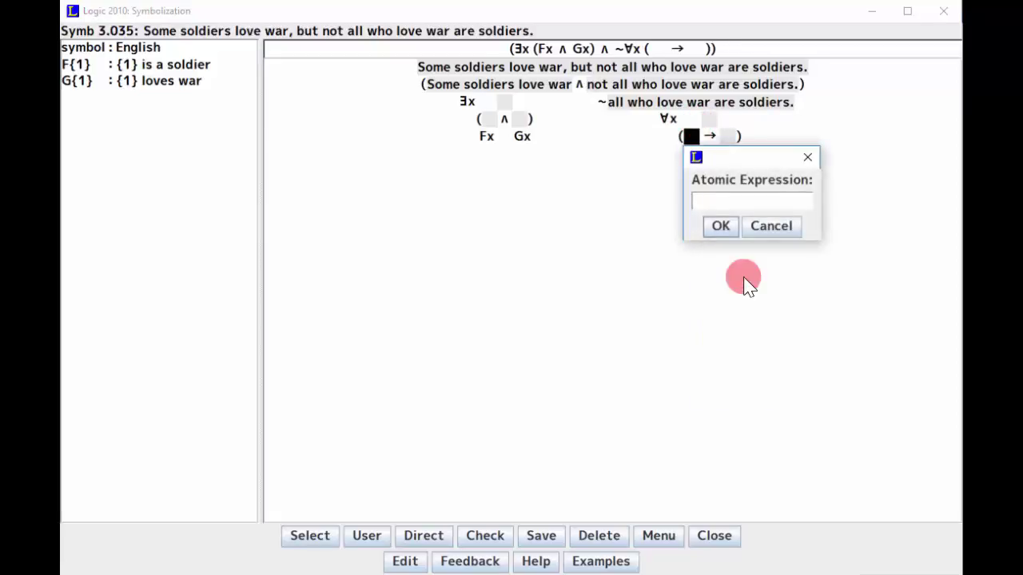
type("Gx")
key("Return")
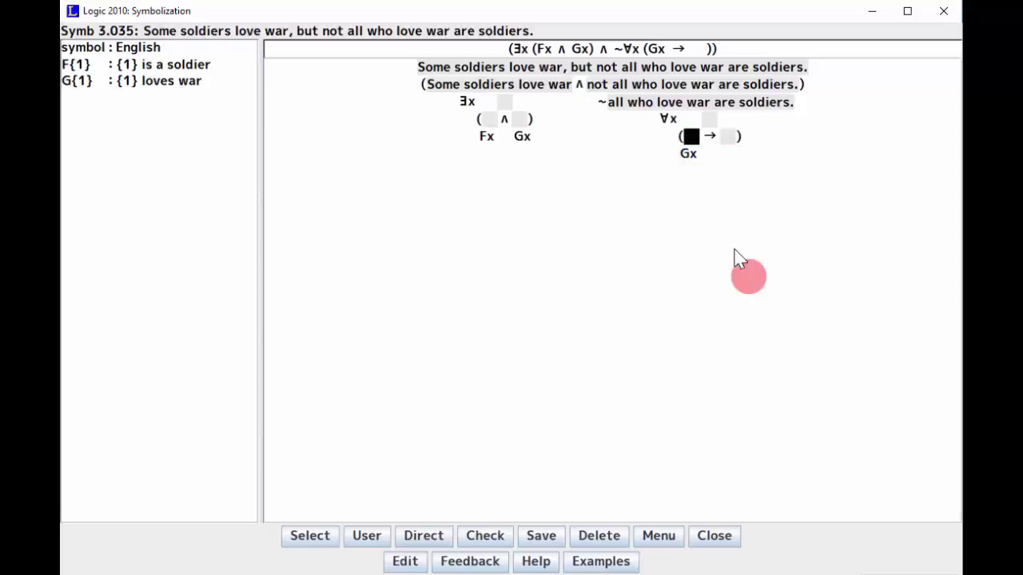
right_click(730, 135)
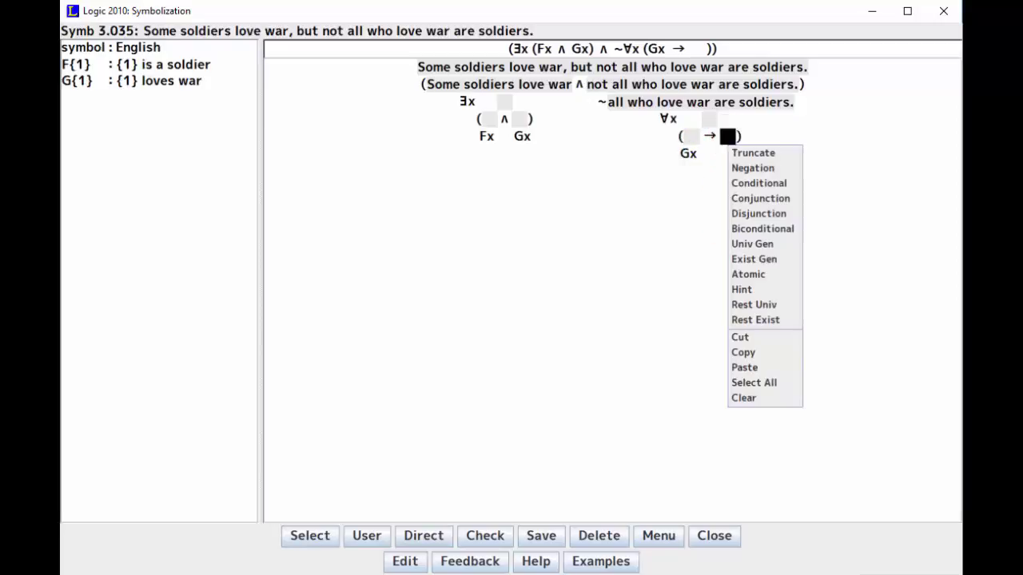
left_click(748, 274)
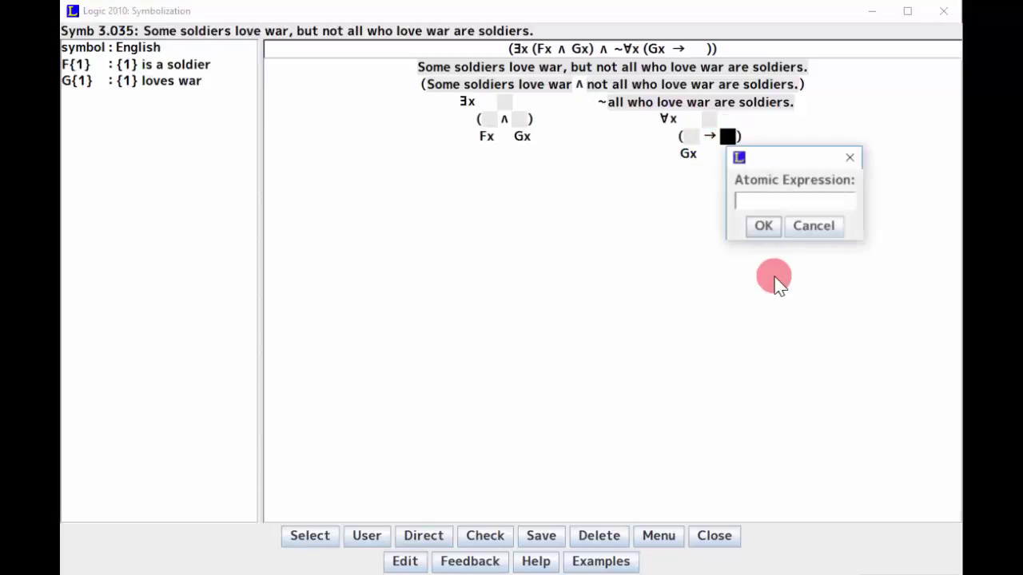
key("Return")
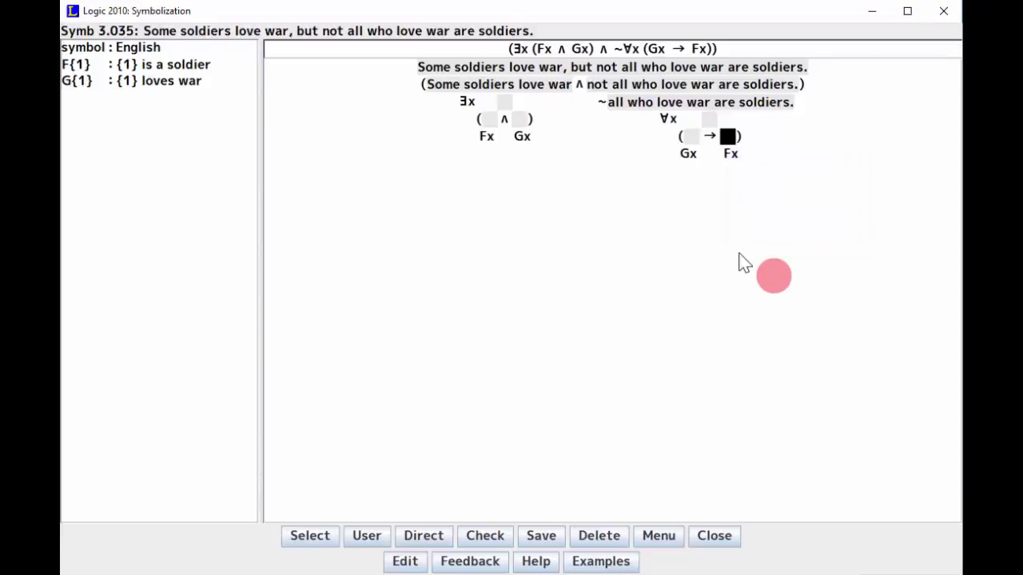
Check (∃x(Fx ∧ Gx) ∧ ~∀x(Gx → Fx)) so problem 3.035 is marked Correct.
left_click(485, 535)
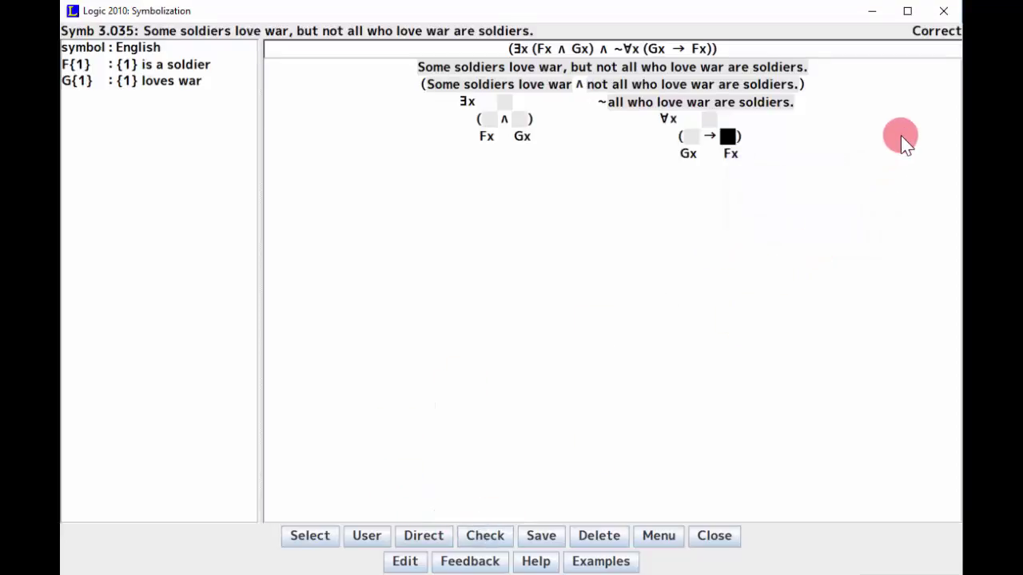